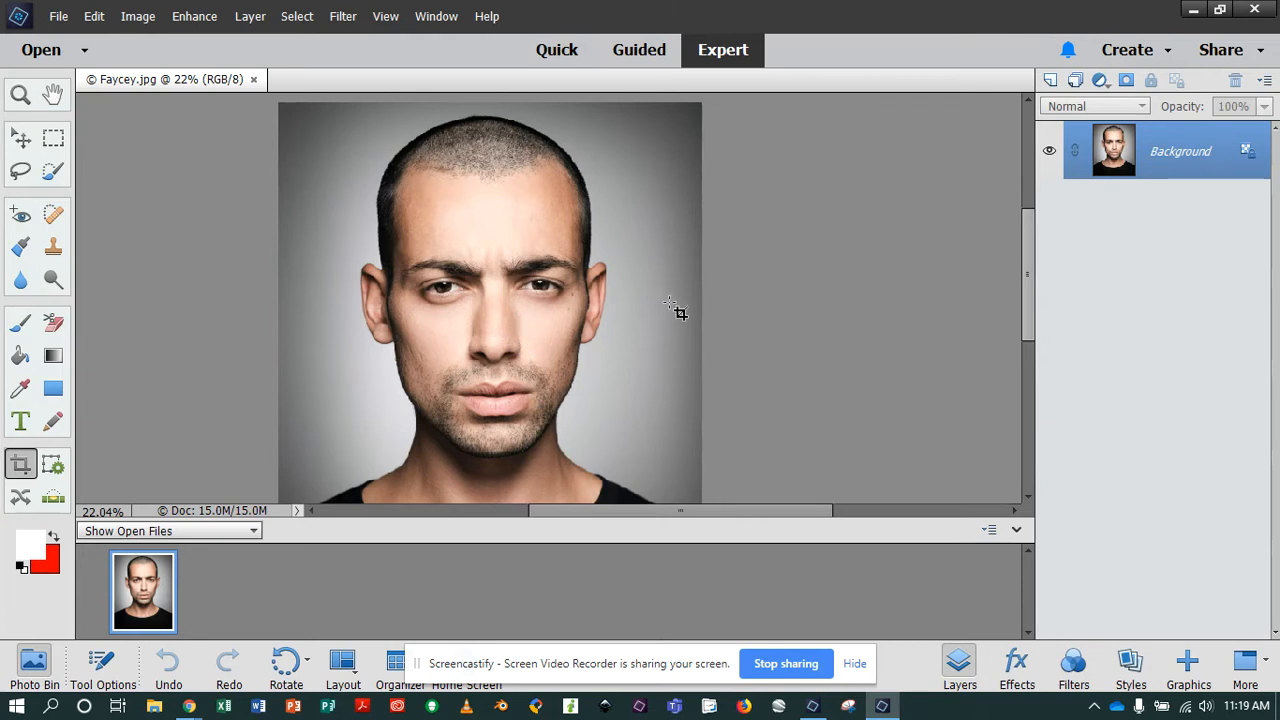
Duplicate the open Faycey.jpg portrait under the name "Faycey after".
scroll(676, 313, down, 3)
scroll(674, 313, up, 2)
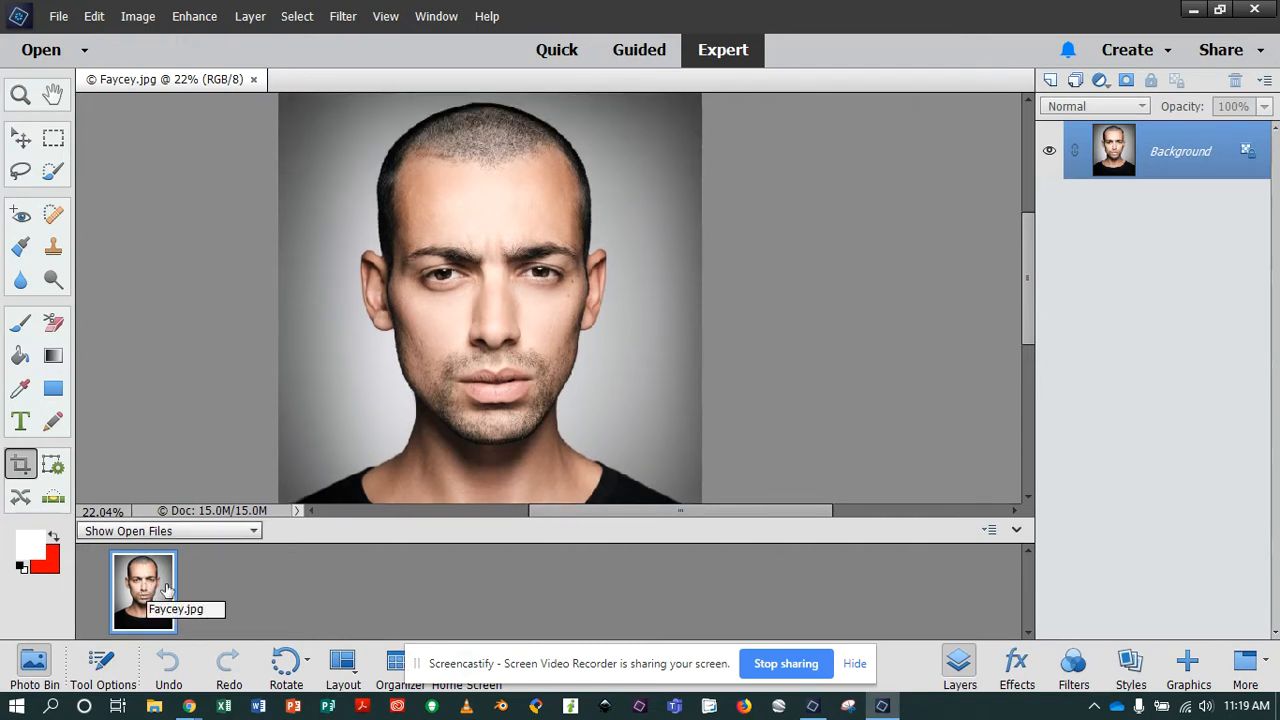
click(27, 667)
click(27, 667)
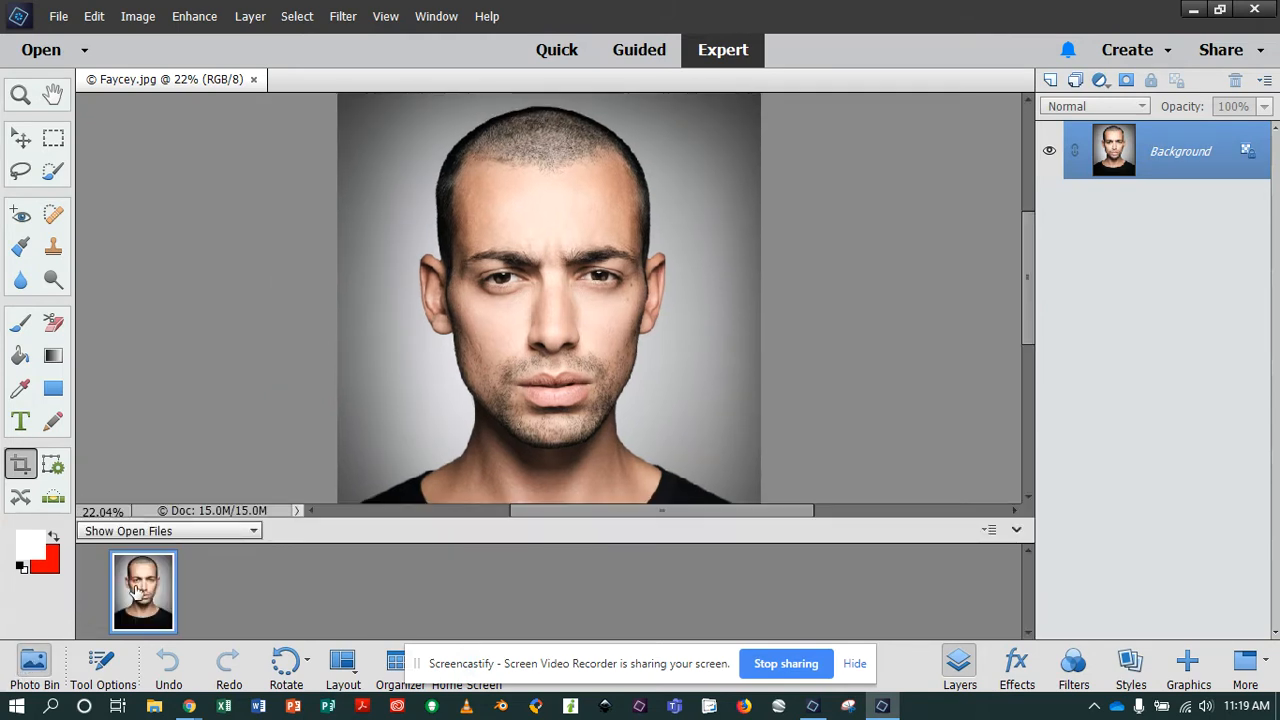
right_click(137, 588)
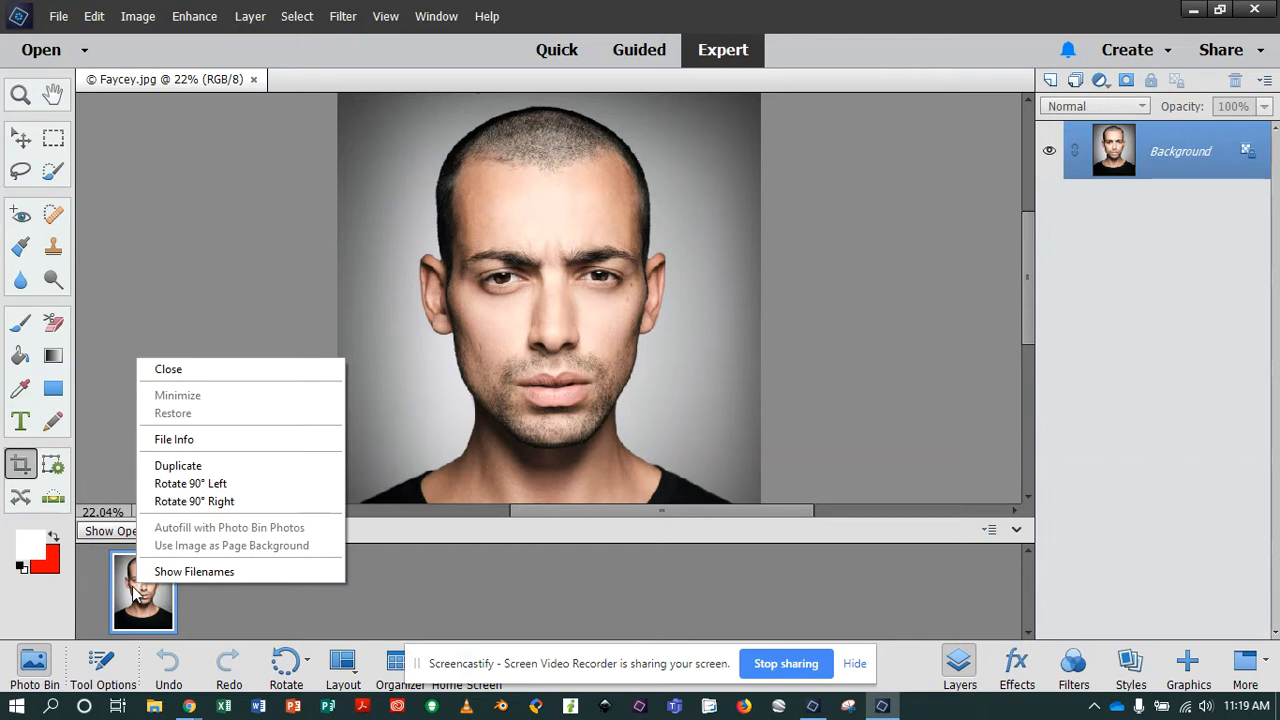
click(178, 466)
click(588, 252)
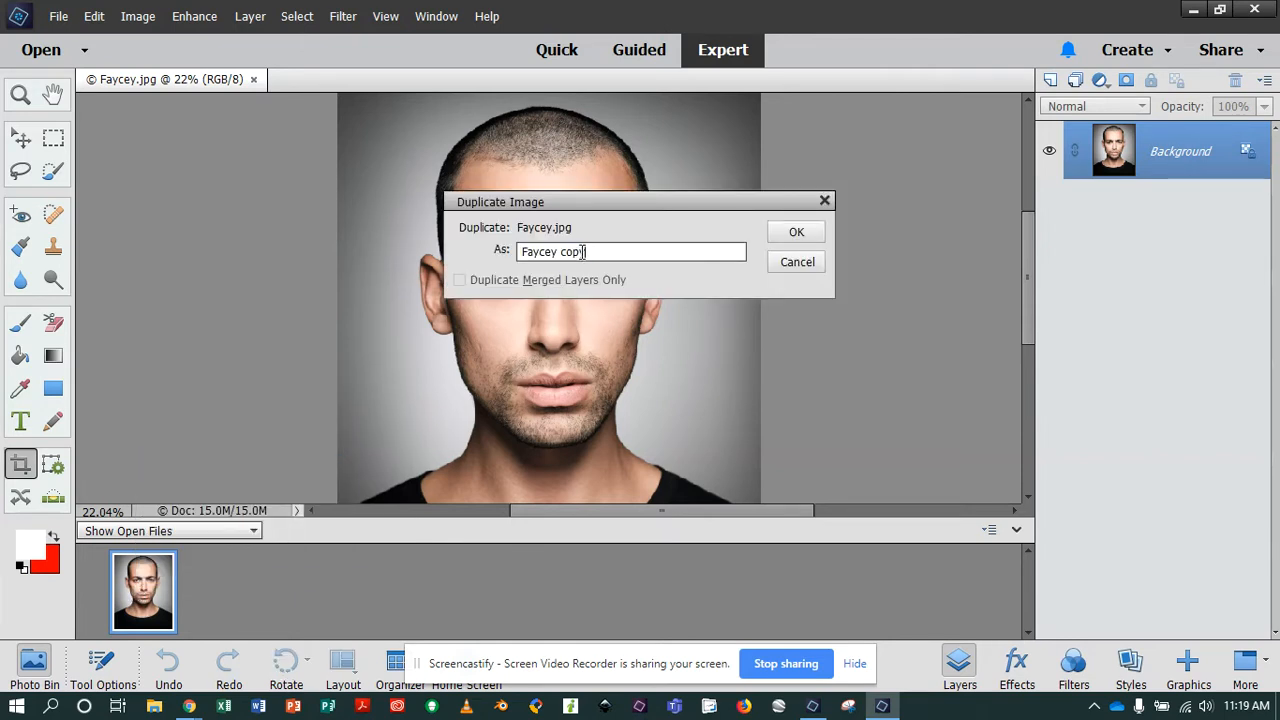
drag(584, 252, 563, 252)
text(after)
click(796, 232)
click(280, 578)
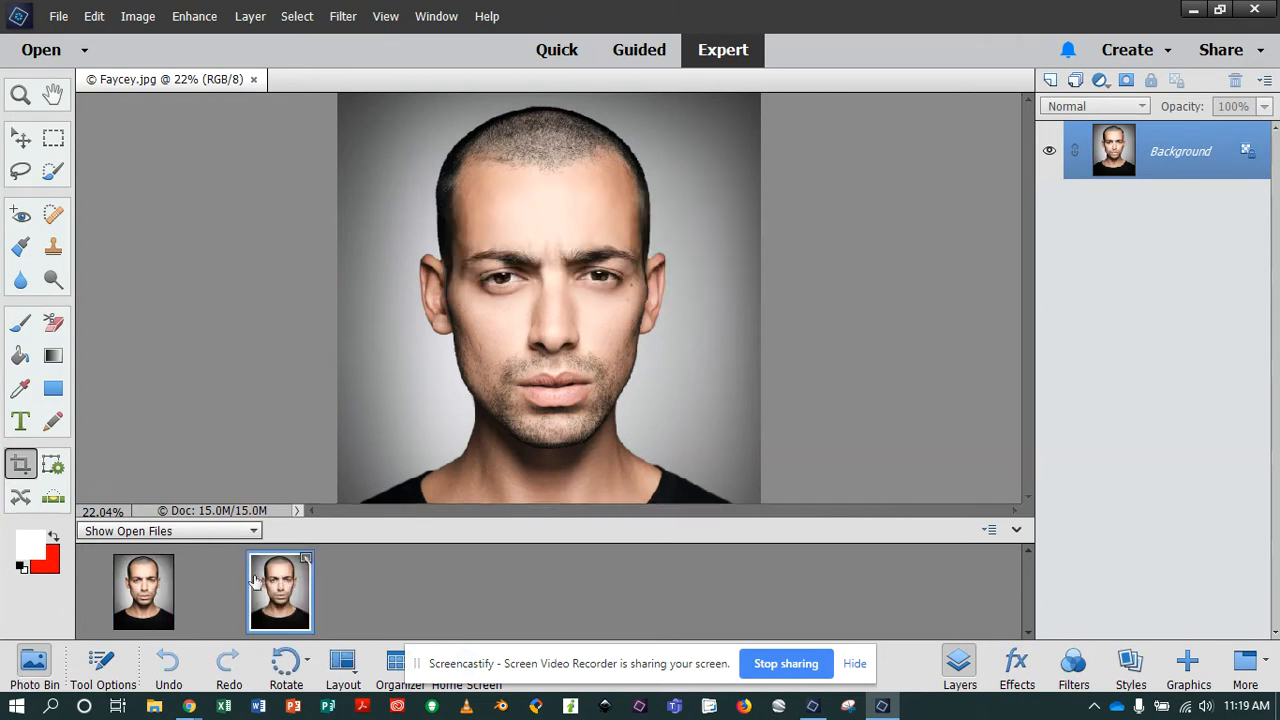
Switch back to the original Faycey.jpg and open Adjust Facial Features for it.
click(140, 591)
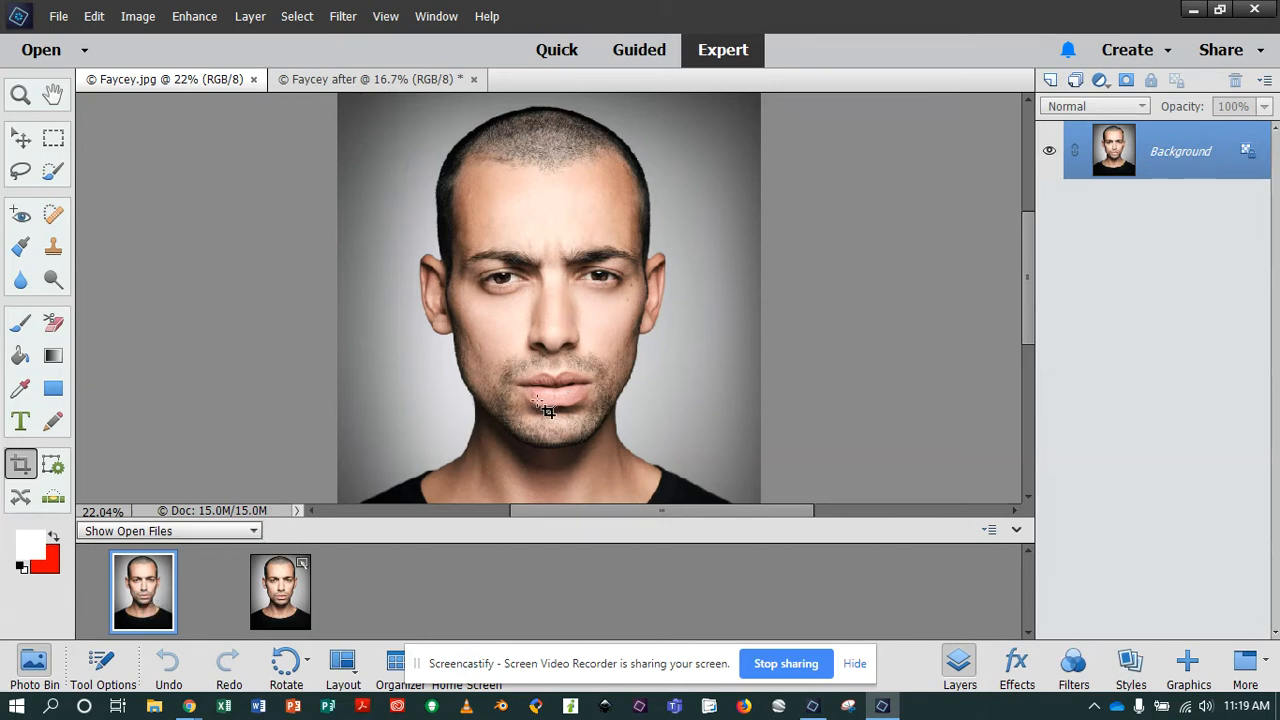
scroll(530, 404, down, 3)
scroll(528, 404, up, 4)
scroll(528, 404, down, 4)
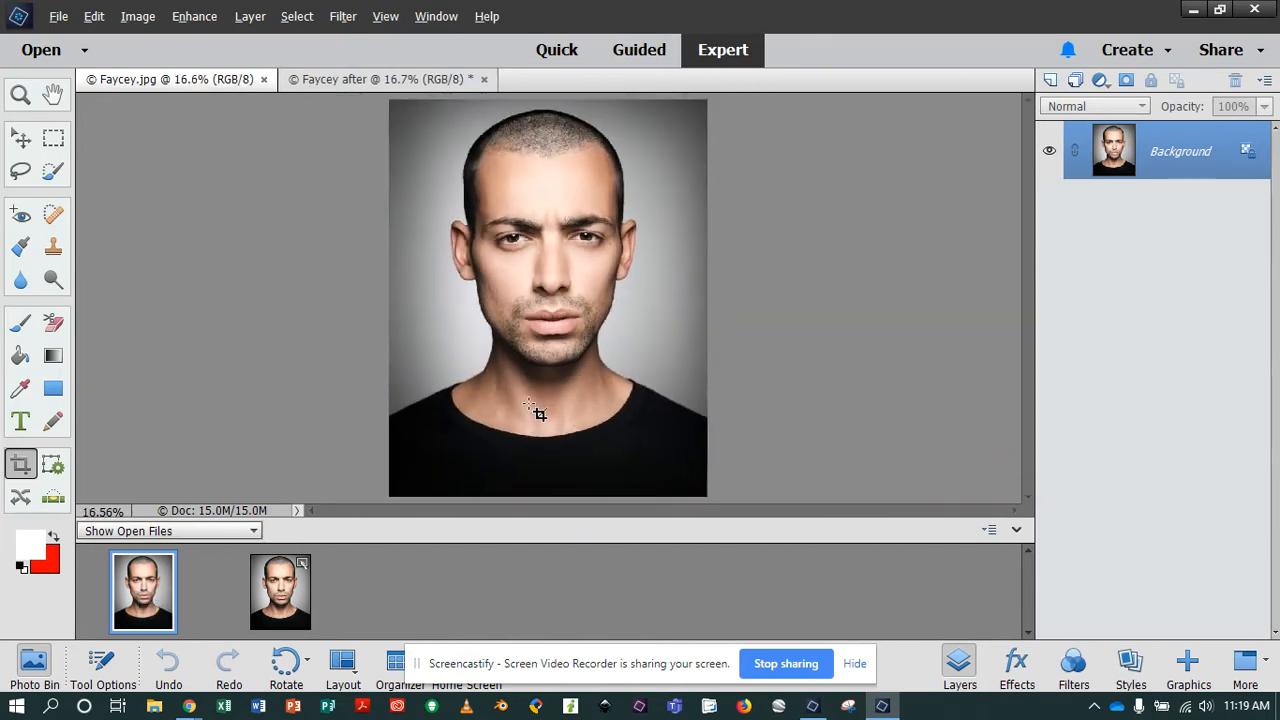
scroll(527, 404, up, 4)
scroll(528, 404, down, 2)
scroll(530, 410, up, 3)
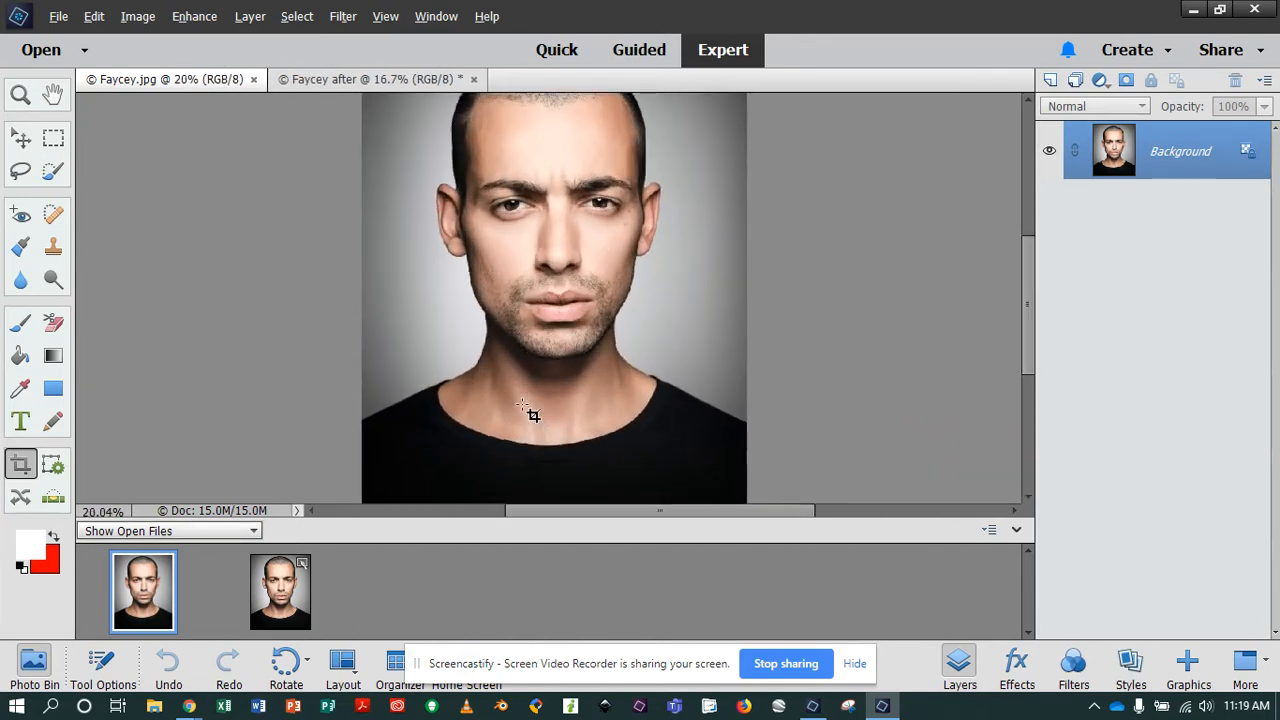
scroll(532, 404, down, 2)
scroll(531, 404, up, 2)
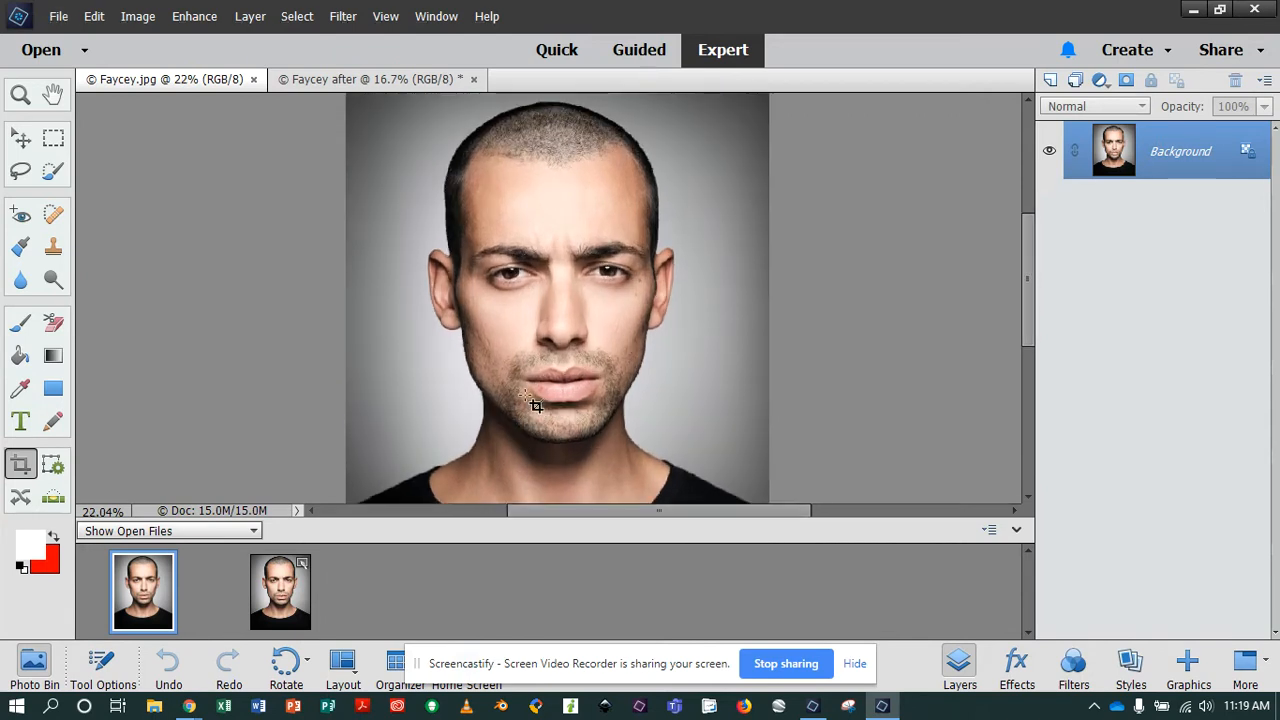
scroll(525, 396, up, 2)
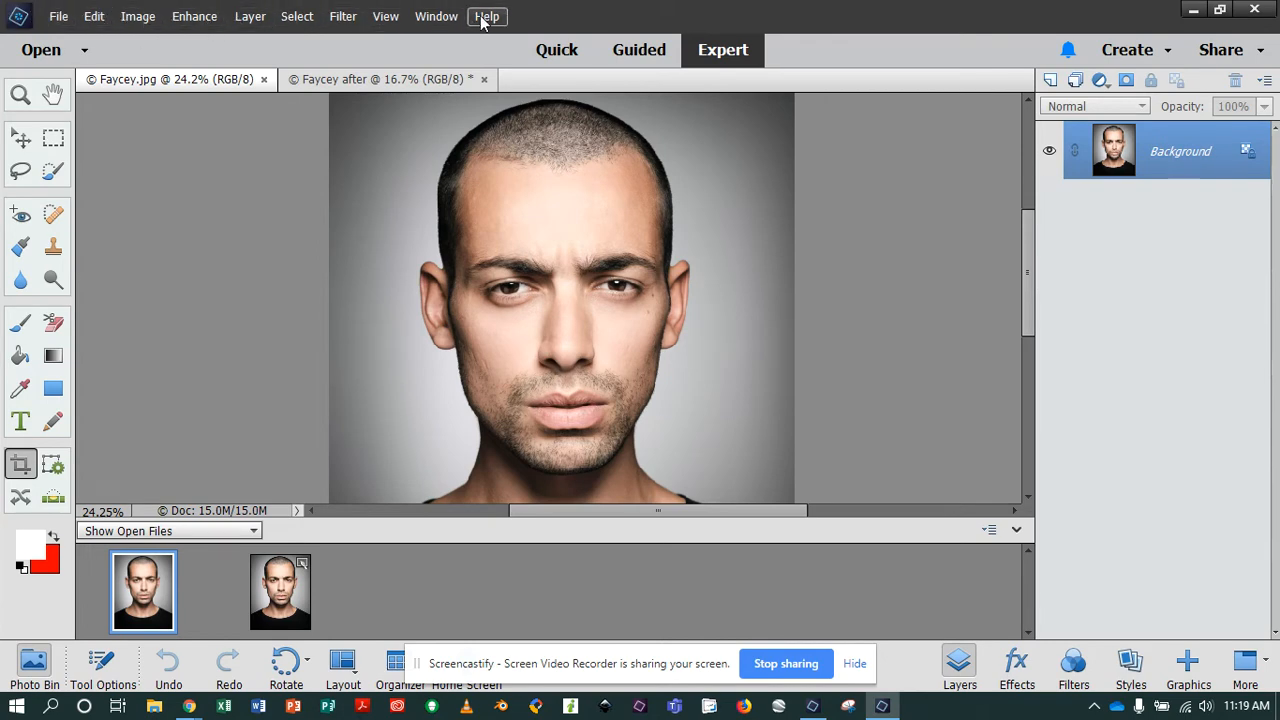
click(192, 18)
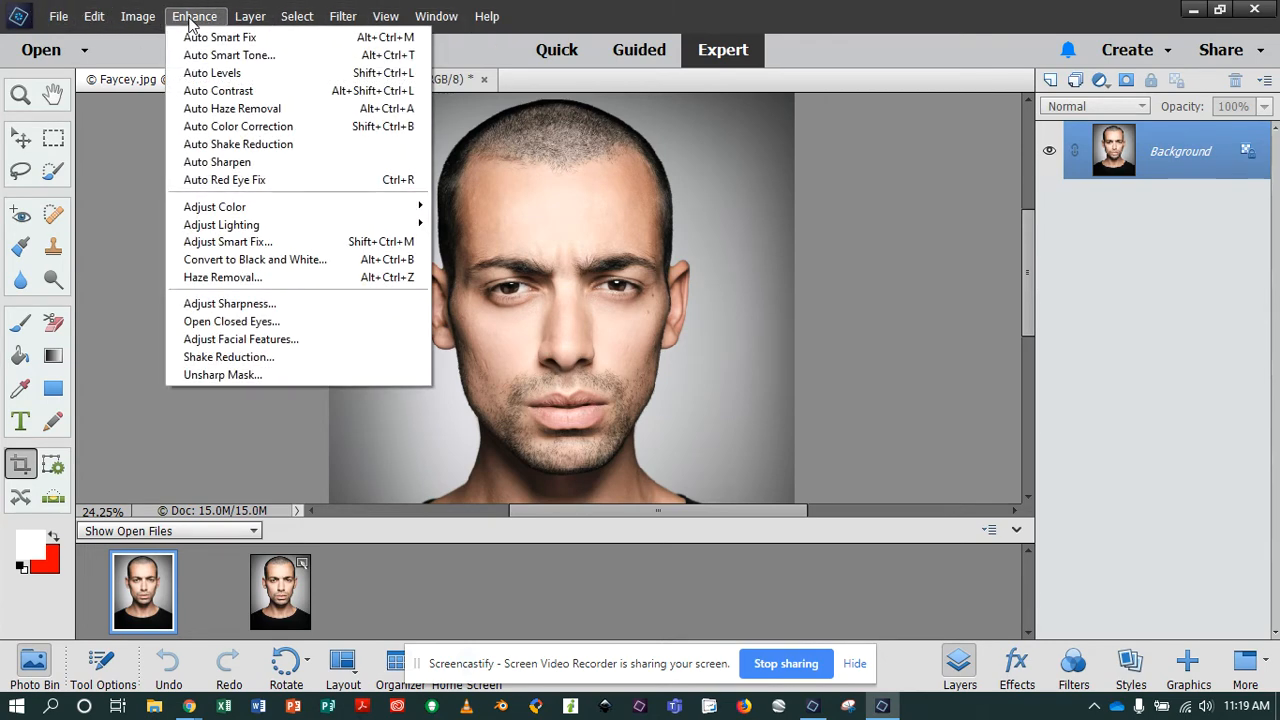
click(229, 341)
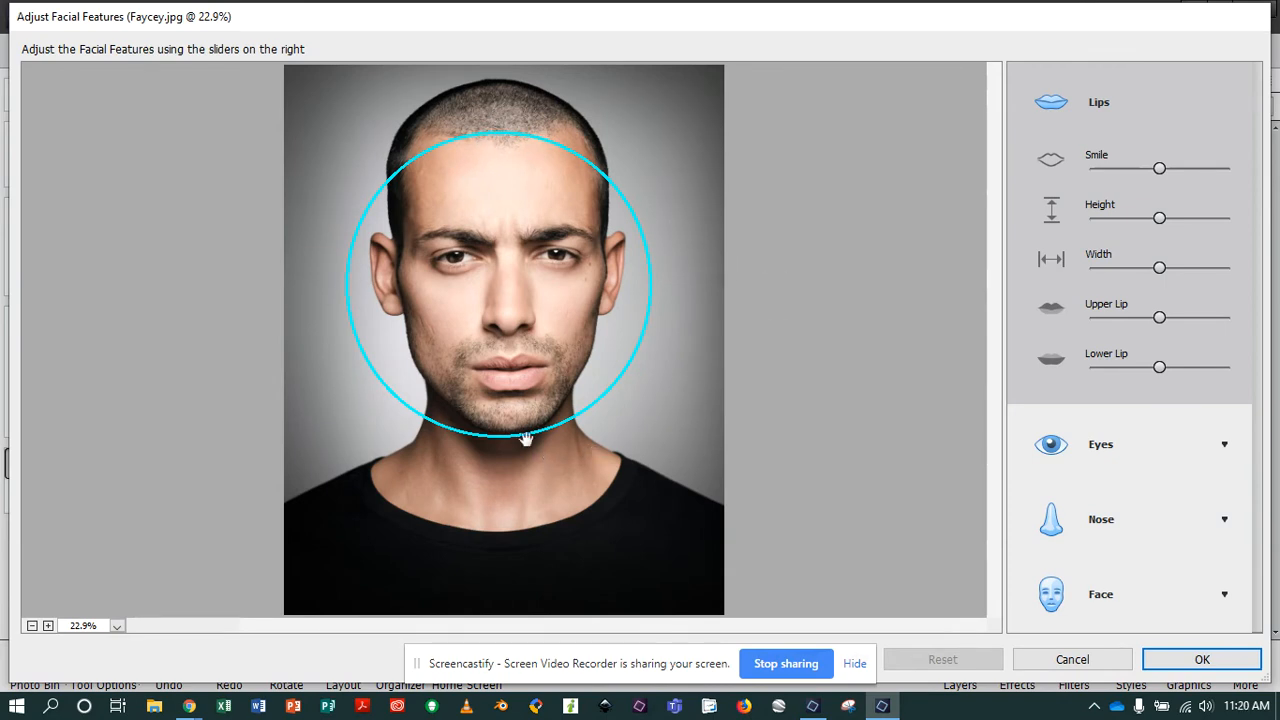
click(854, 664)
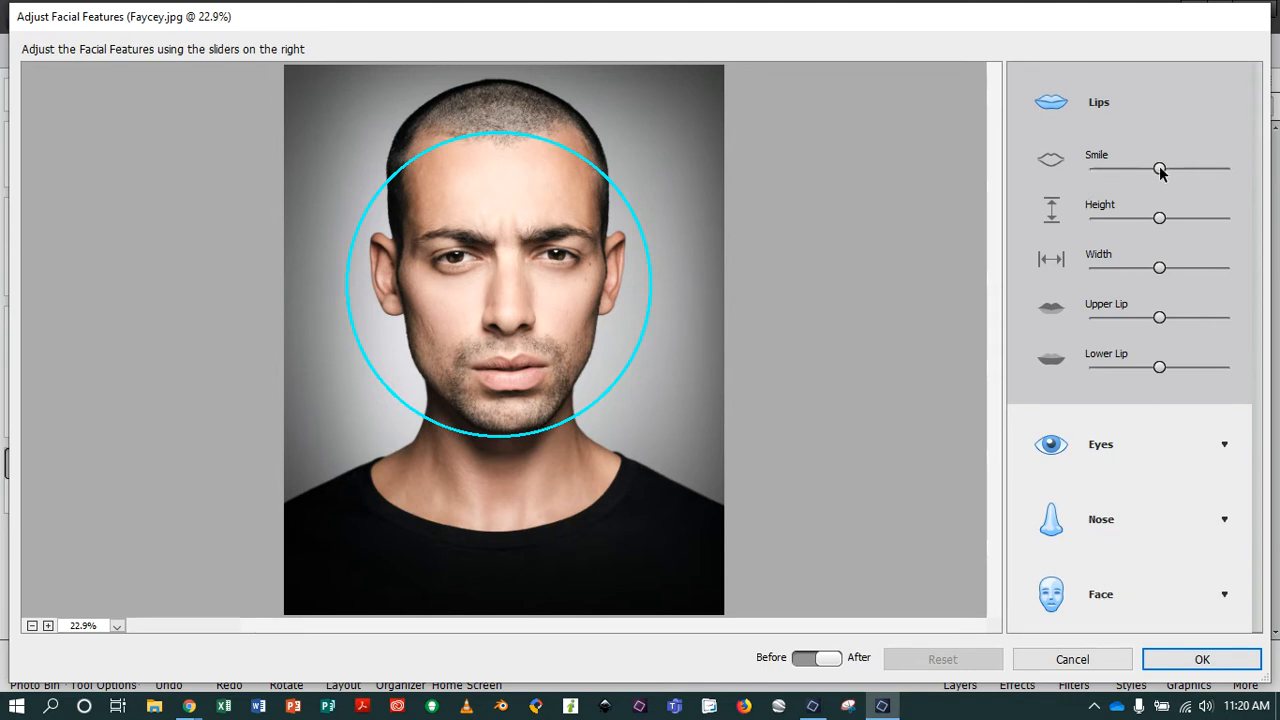
Adjust the lips: raise Smile moderately, reduce Height strongly, reduce Width and Upper Lip slightly, and set Lower Lip to its minimum.
drag(1160, 172, 1233, 169)
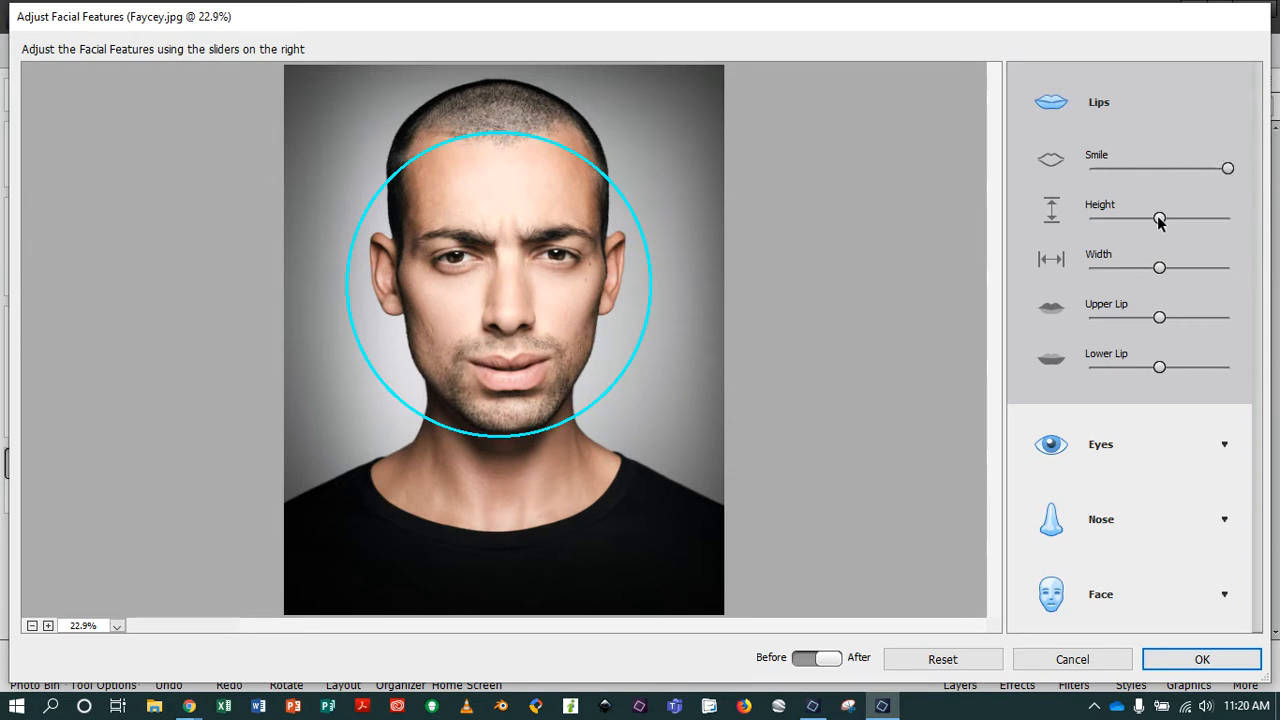
mouse_move(1160, 268)
mouse_down()
mouse_move(1249, 266)
mouse_move(1052, 266)
mouse_move(1174, 266)
mouse_move(1146, 262)
mouse_up()
drag(1160, 218, 1119, 236)
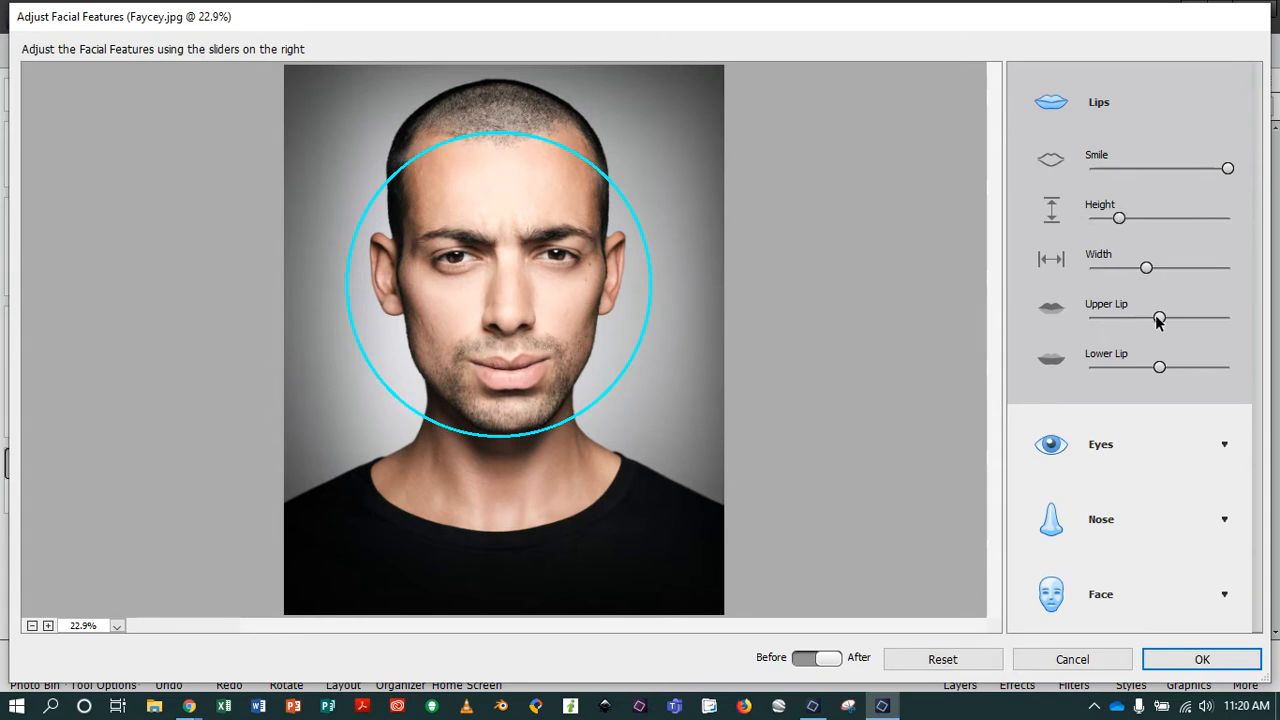
drag(1159, 318, 1190, 316)
drag(1153, 370, 1077, 370)
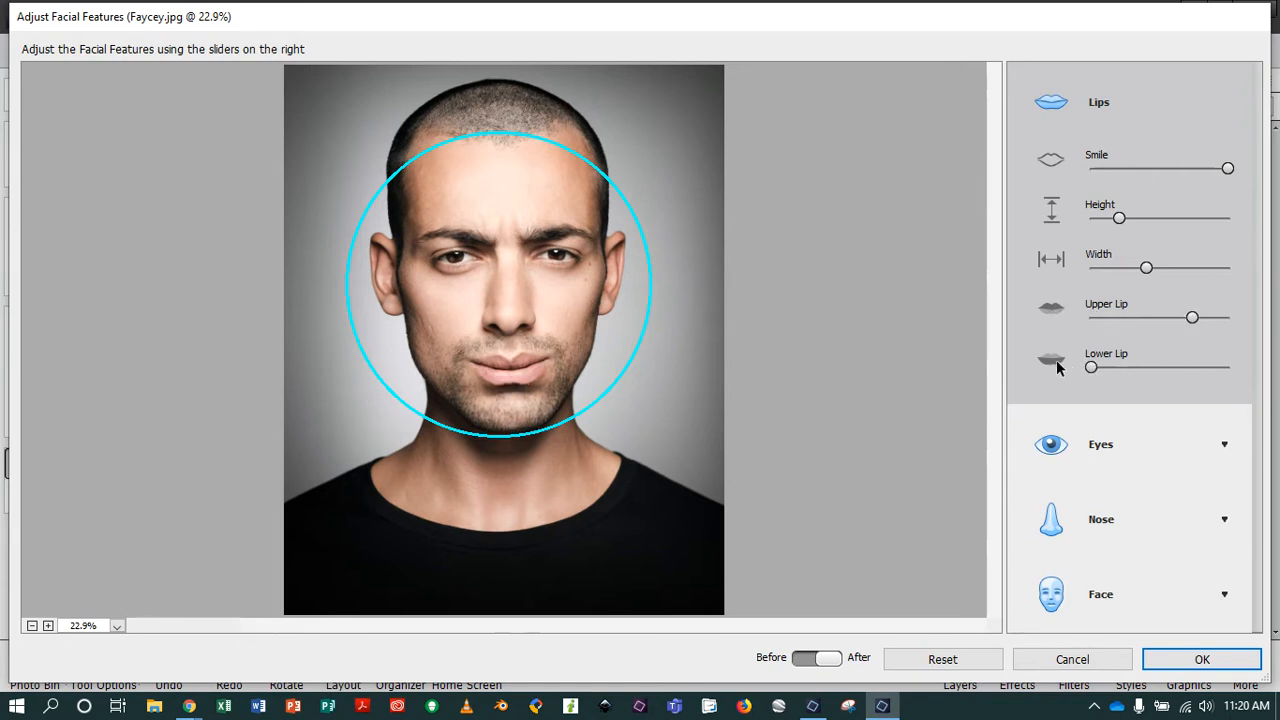
drag(1186, 317, 1150, 318)
mouse_move(1147, 267)
mouse_down()
mouse_move(1097, 266)
mouse_move(1214, 274)
mouse_move(1155, 277)
mouse_up()
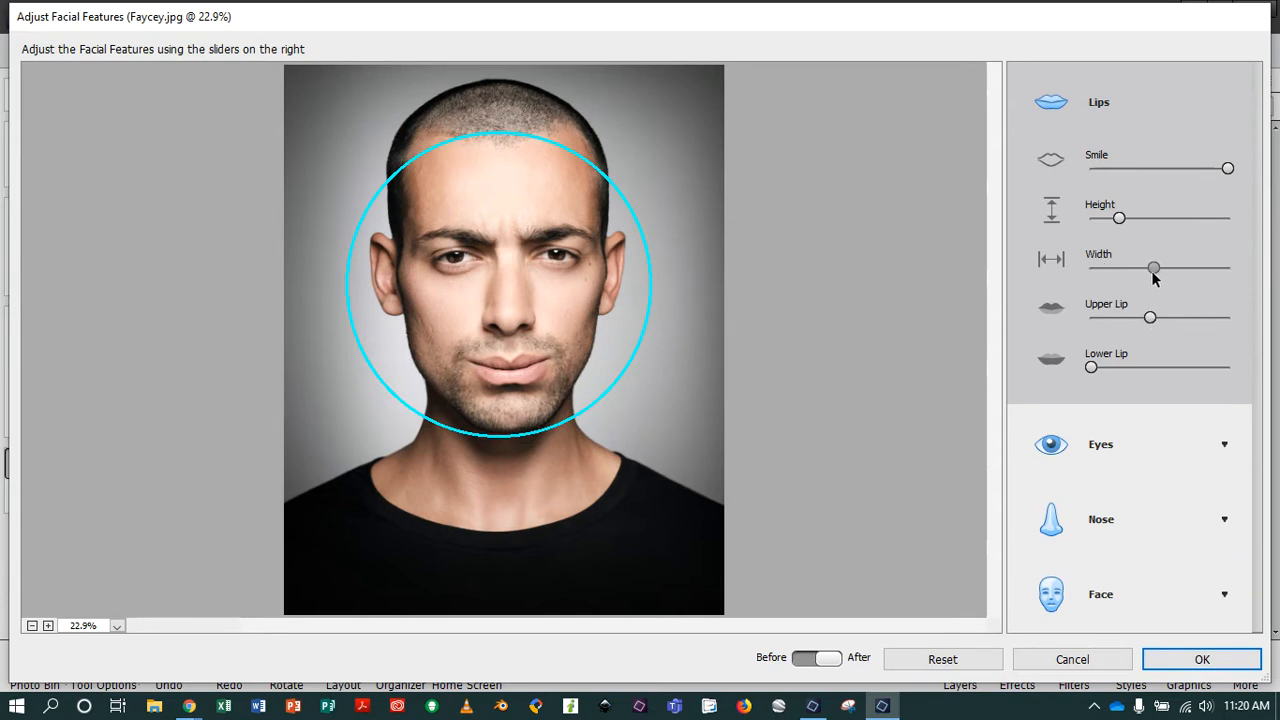
mouse_move(1133, 222)
mouse_down()
mouse_move(1197, 223)
mouse_move(1108, 222)
mouse_up()
drag(1227, 172, 1185, 170)
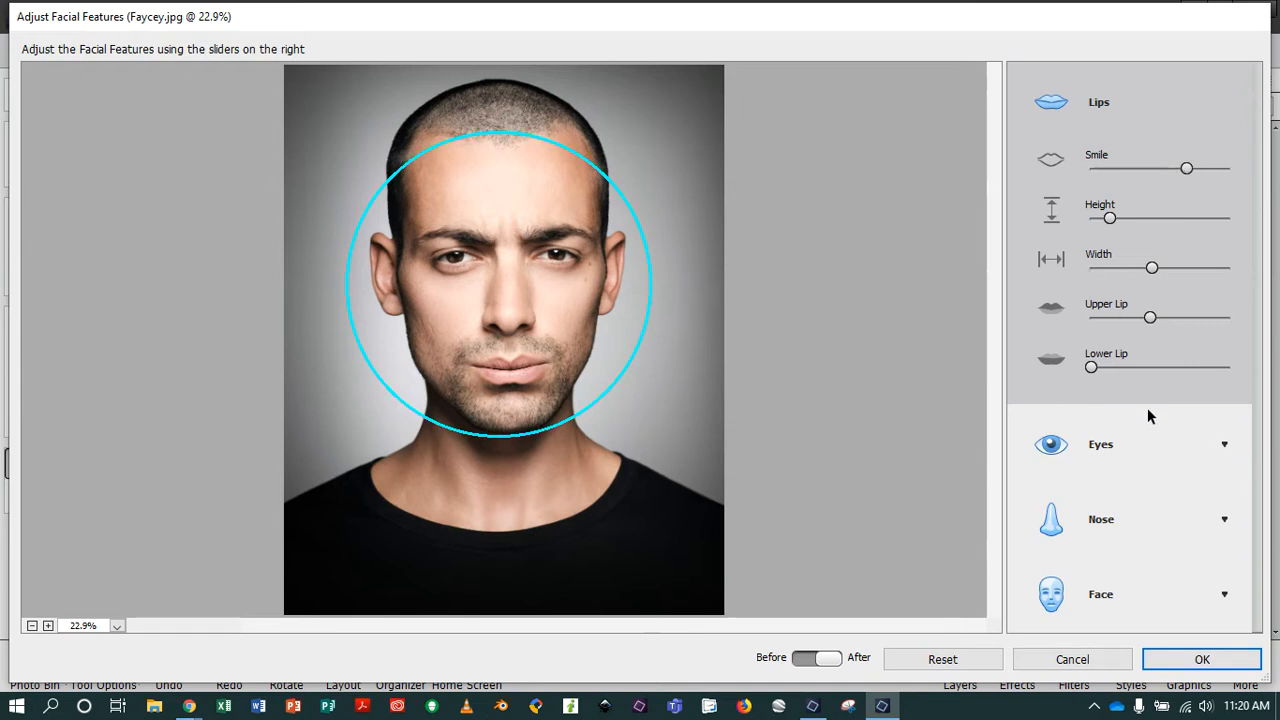
Adjust the eyes: Height to maximum, Distance and Size to minimum, Tilt almost to maximum, and Width moderately above neutral.
click(1222, 447)
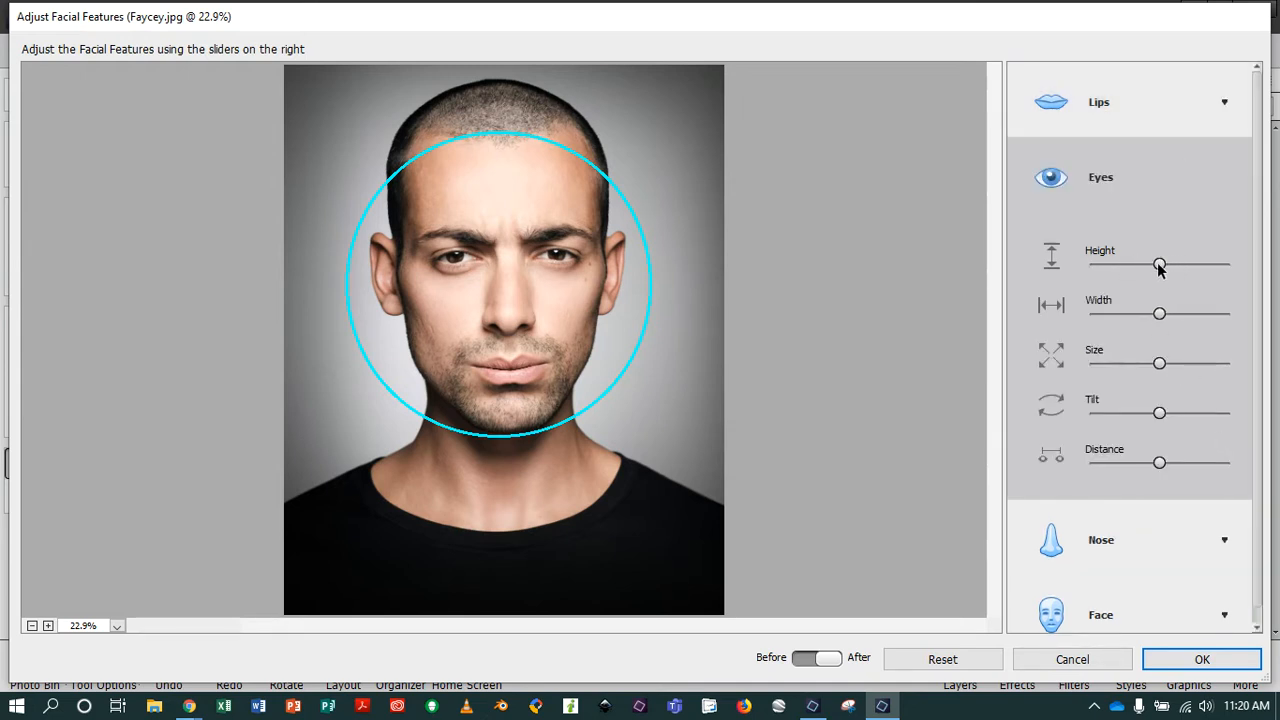
drag(1160, 265, 1247, 283)
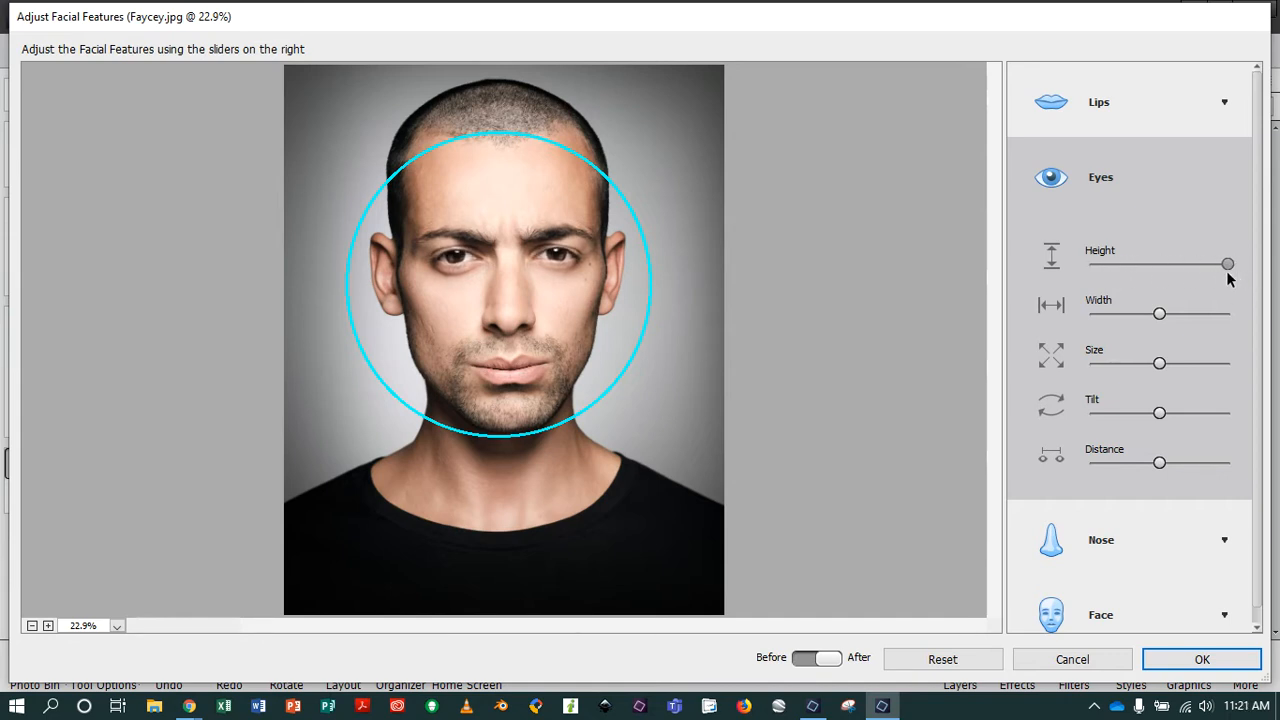
drag(1160, 465, 1091, 466)
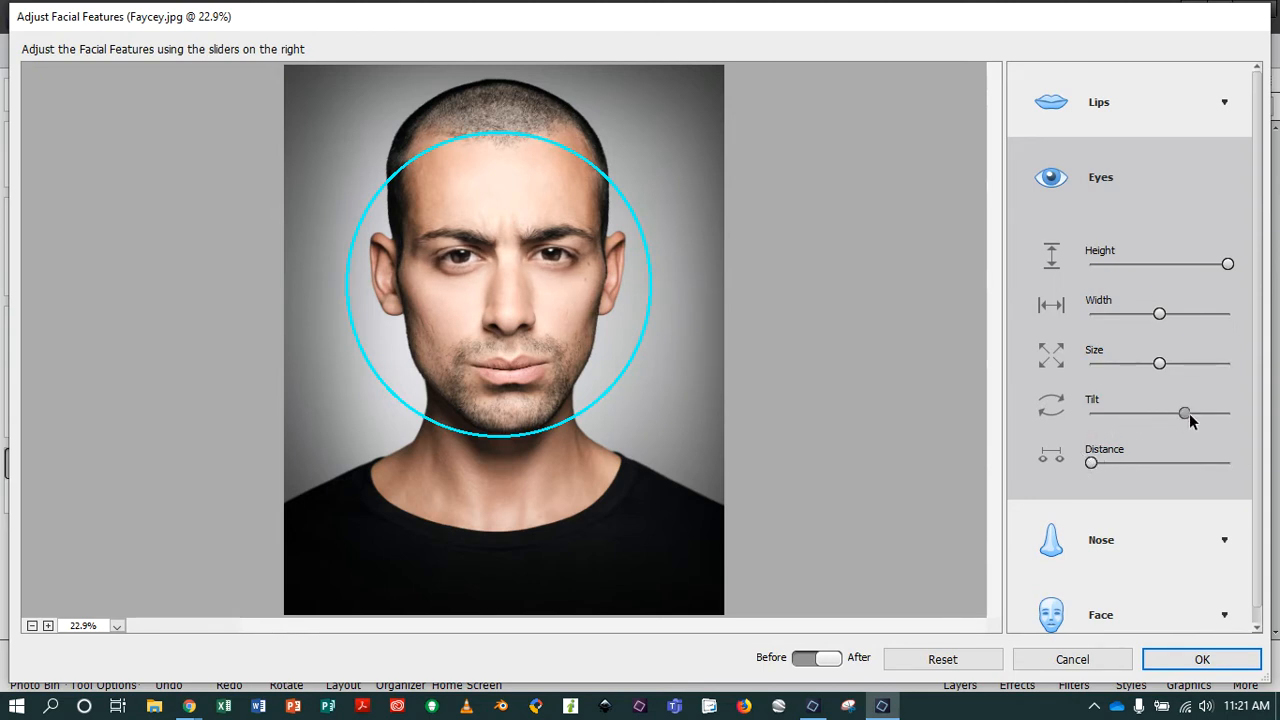
drag(1165, 418, 1222, 420)
drag(1159, 363, 1055, 367)
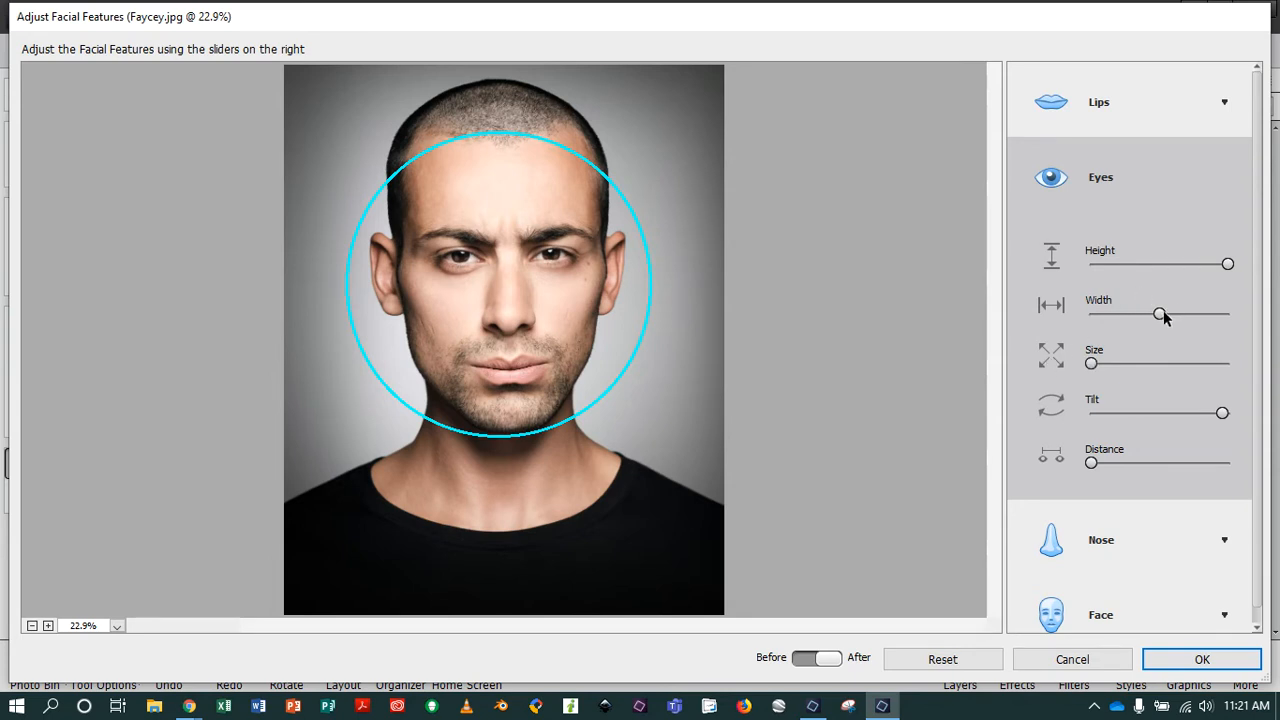
drag(1091, 313, 1197, 316)
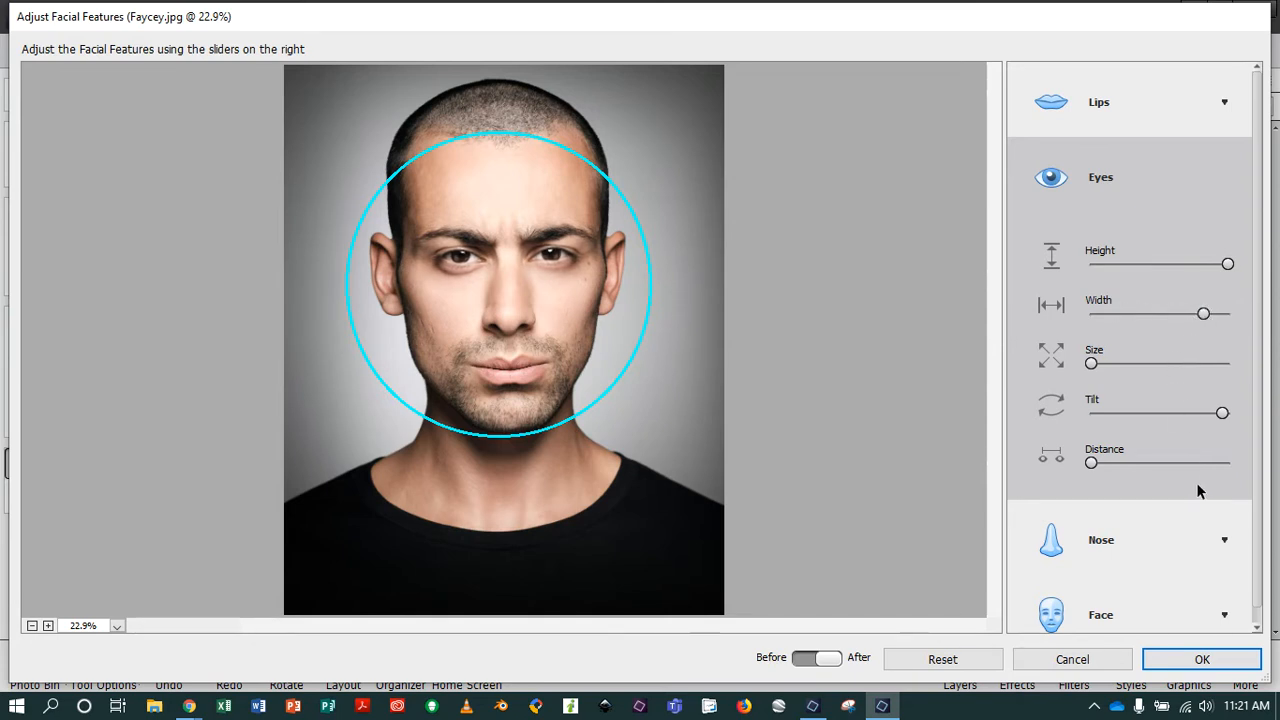
Adjust the nose by setting its Height to the minimum and reducing its Width slightly.
scroll(1187, 492, down, 1)
click(1224, 523)
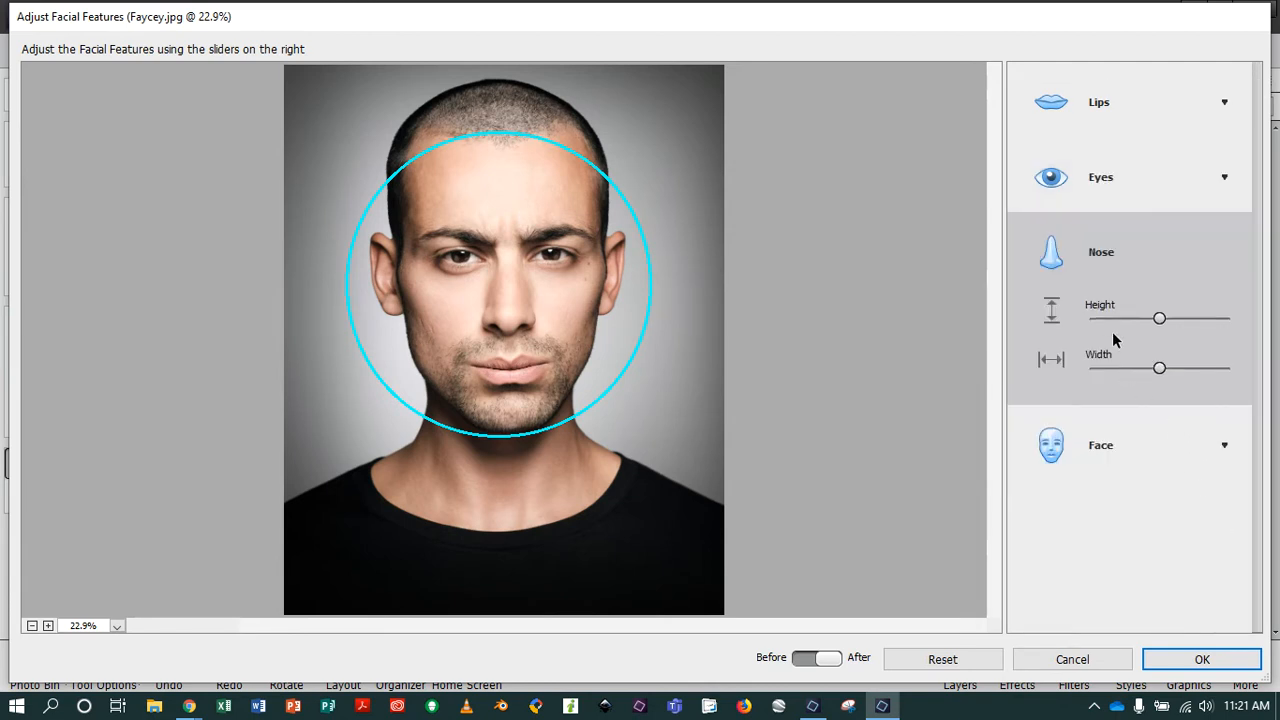
drag(1159, 318, 1051, 316)
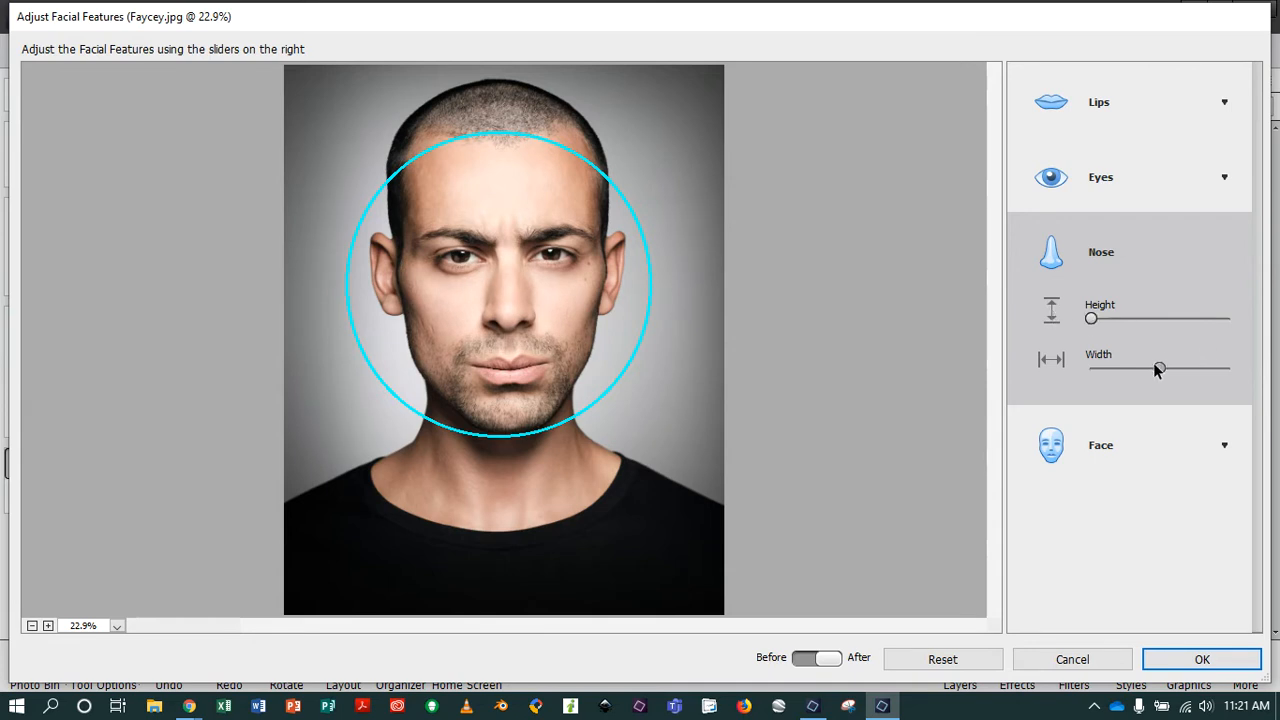
mouse_move(1159, 368)
mouse_down()
mouse_move(1084, 368)
mouse_move(1232, 364)
mouse_move(1143, 370)
mouse_up()
Adjust the face: widen it moderately, set Forehead Height to the minimum, and raise Jawbone Shape and Chin Height almost to maximum.
click(1218, 447)
drag(1159, 397, 1186, 400)
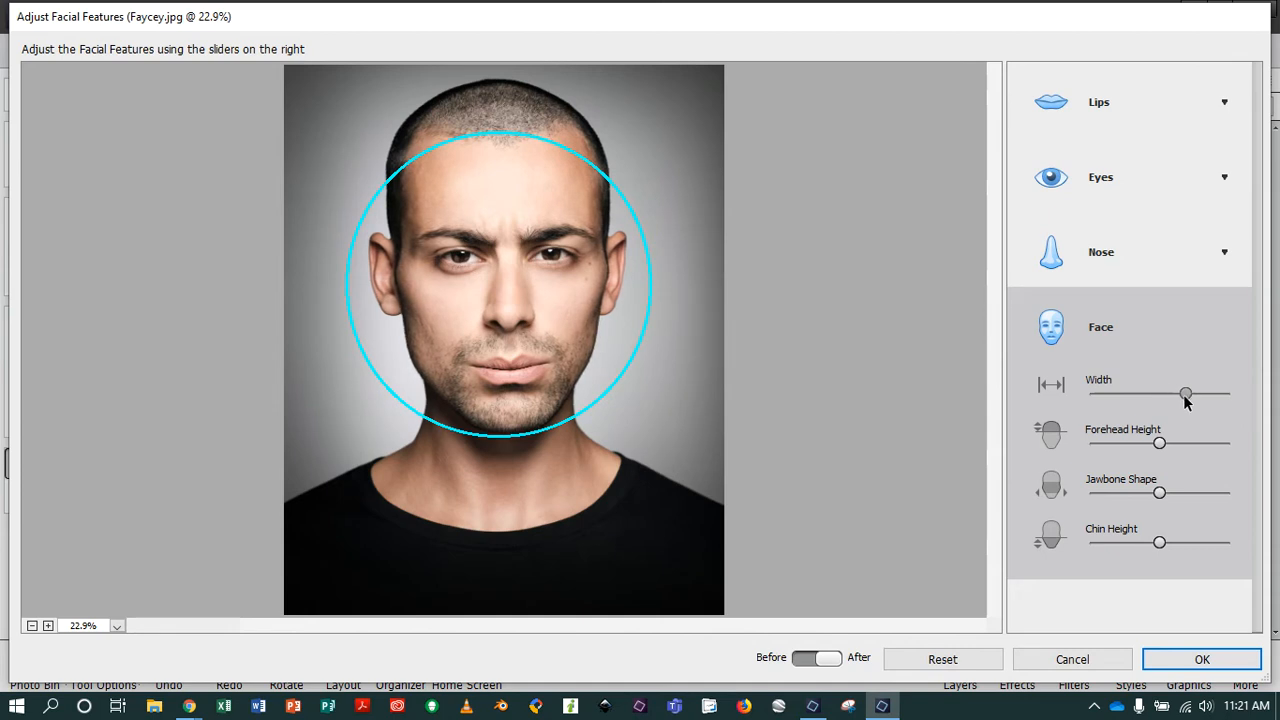
drag(1159, 443, 1067, 437)
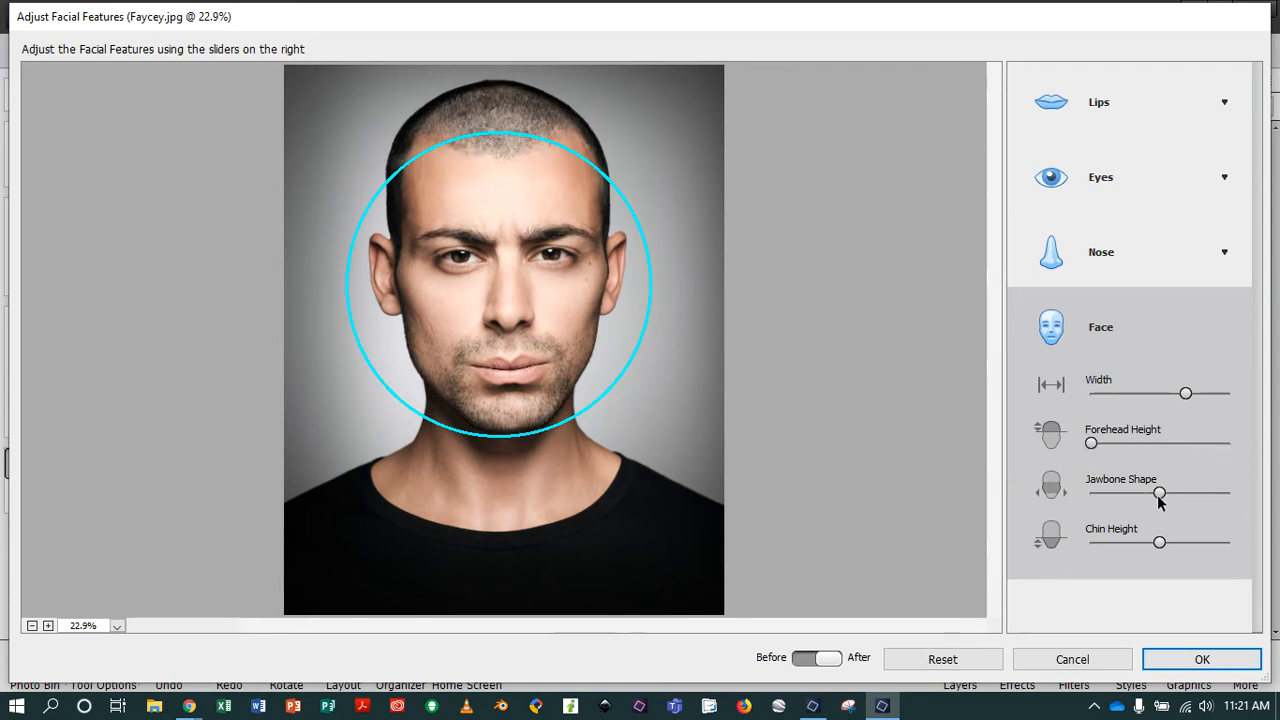
drag(1158, 495, 1221, 497)
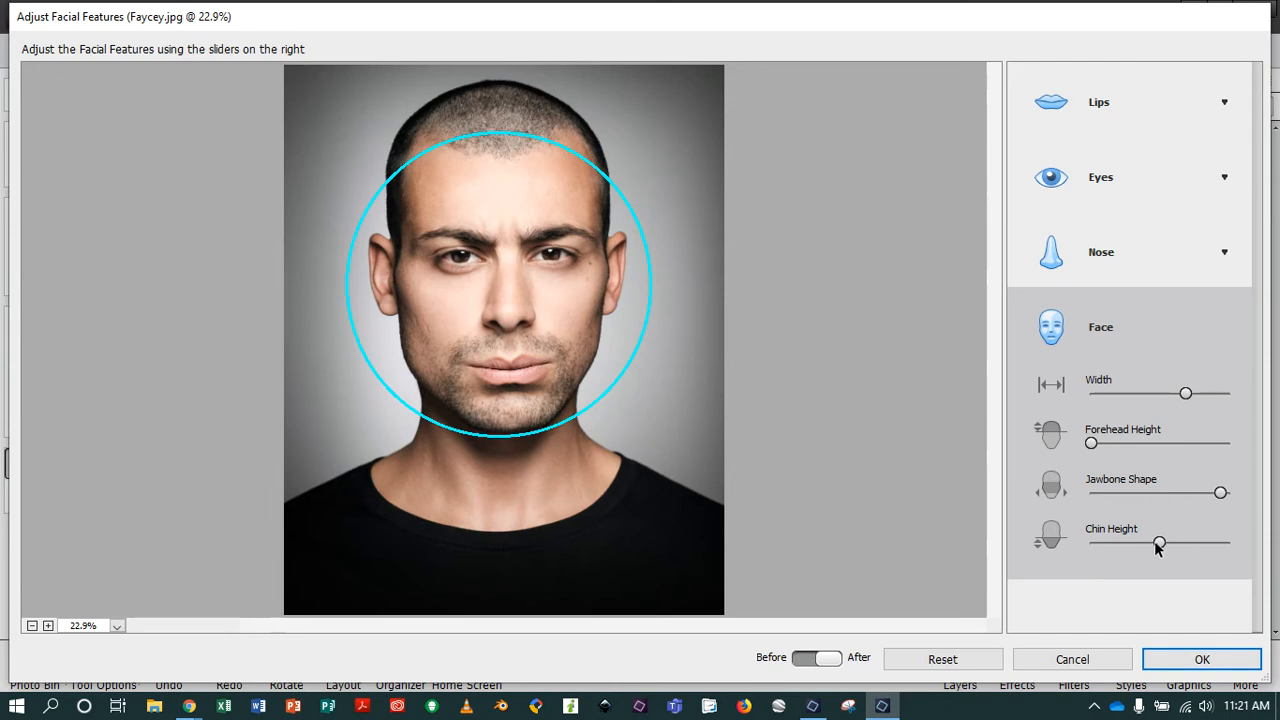
drag(1157, 545, 1217, 537)
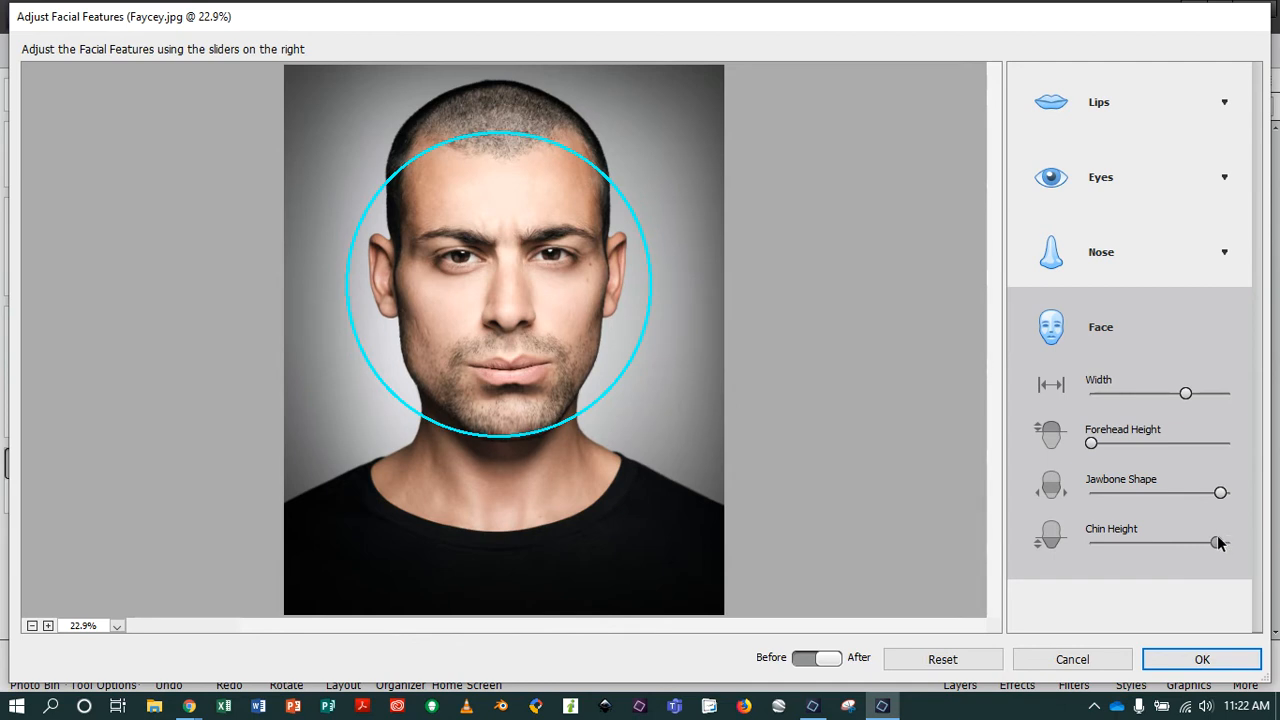
Refine the lips by lowering Upper Lip a little further and reducing lip Width strongly, keeping Lower Lip at its minimum.
click(1198, 116)
mouse_move(1090, 367)
mouse_down()
mouse_move(1153, 370)
mouse_move(1075, 372)
mouse_up()
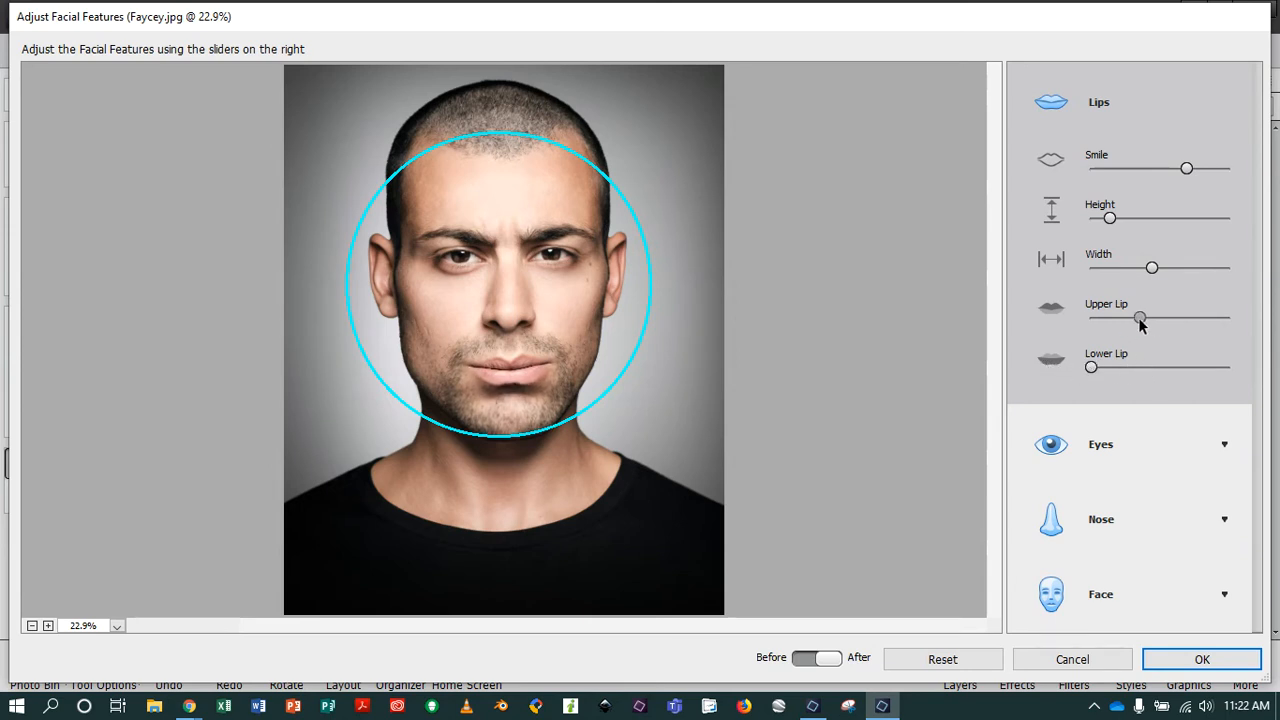
drag(1148, 318, 1133, 320)
drag(1137, 270, 1107, 272)
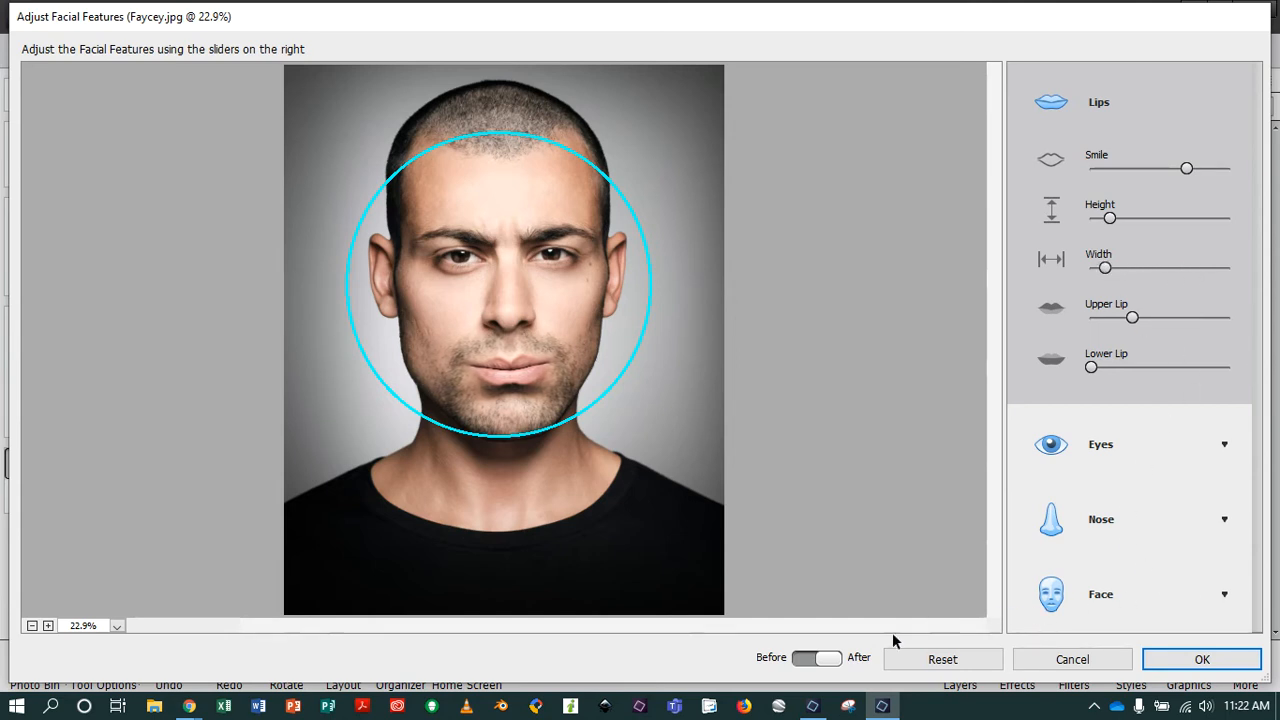
Compare the portrait before and after the changes, and apply the facial feature adjustments.
click(801, 658)
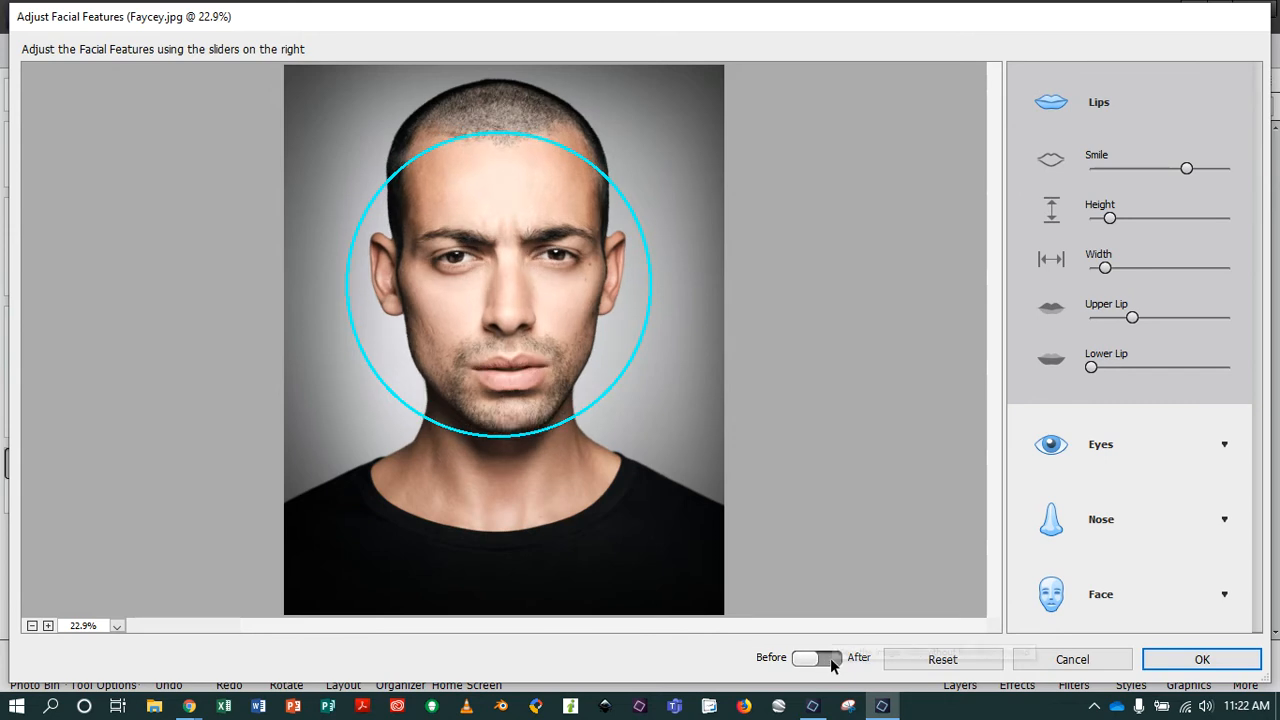
click(829, 659)
click(804, 659)
click(823, 660)
click(818, 660)
click(843, 660)
click(1178, 658)
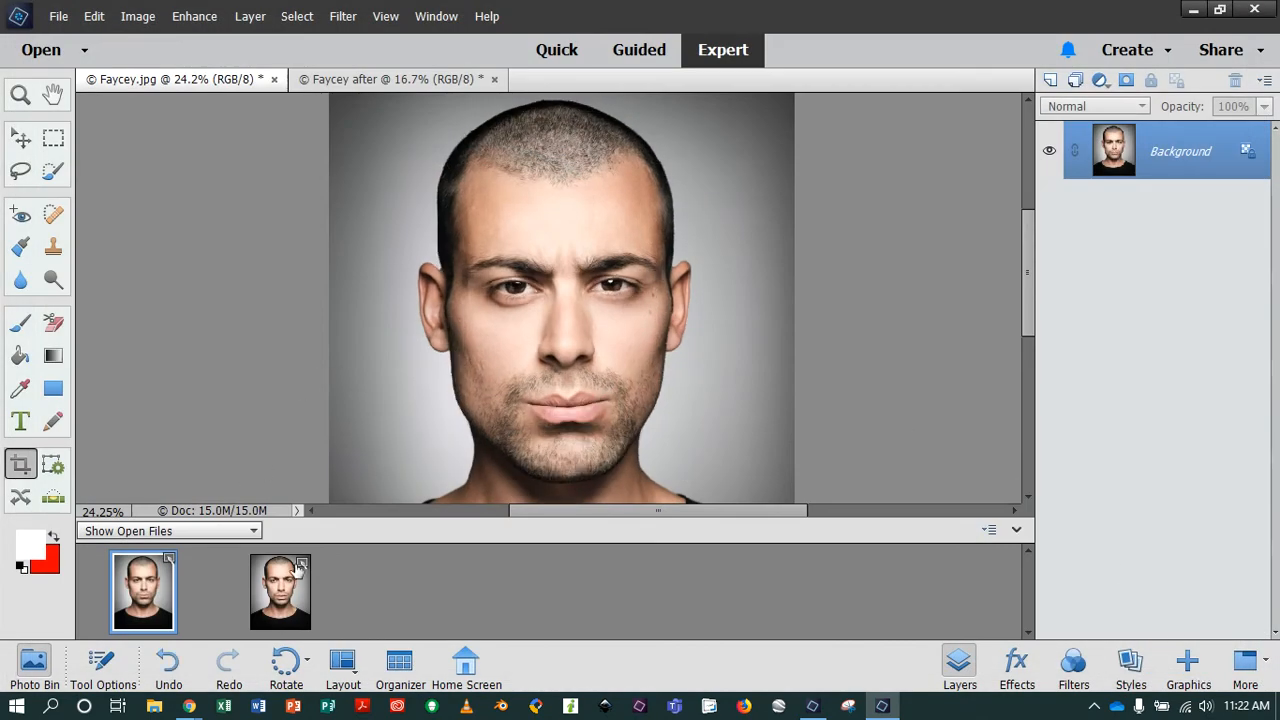
Compare the Faycey.jpg and Faycey after portraits by alternating between them at full-image view.
click(287, 597)
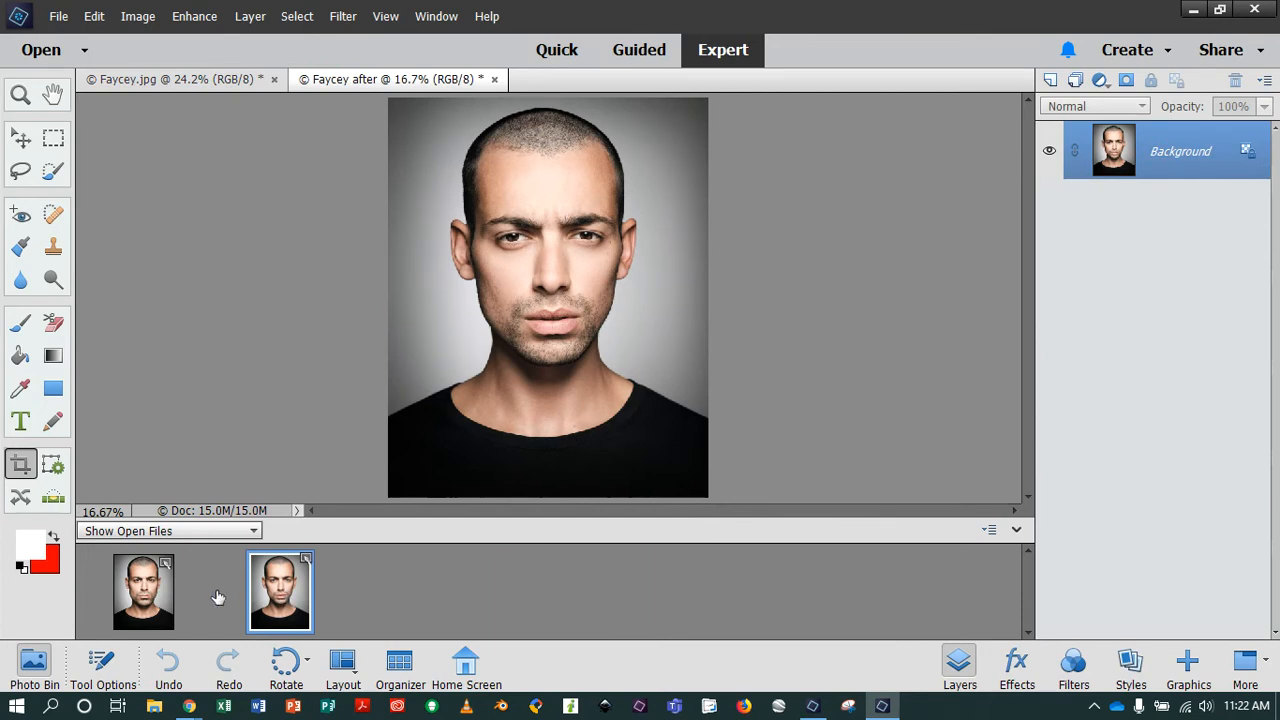
click(152, 597)
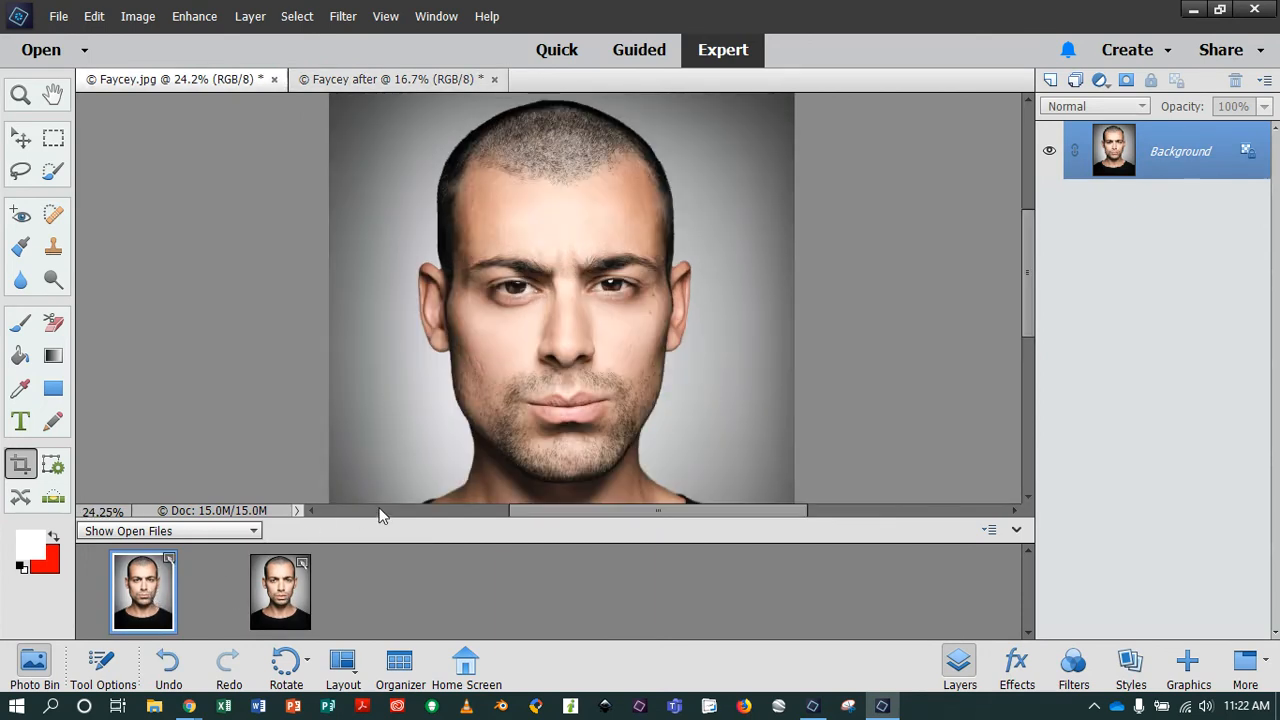
scroll(380, 505, down, 4)
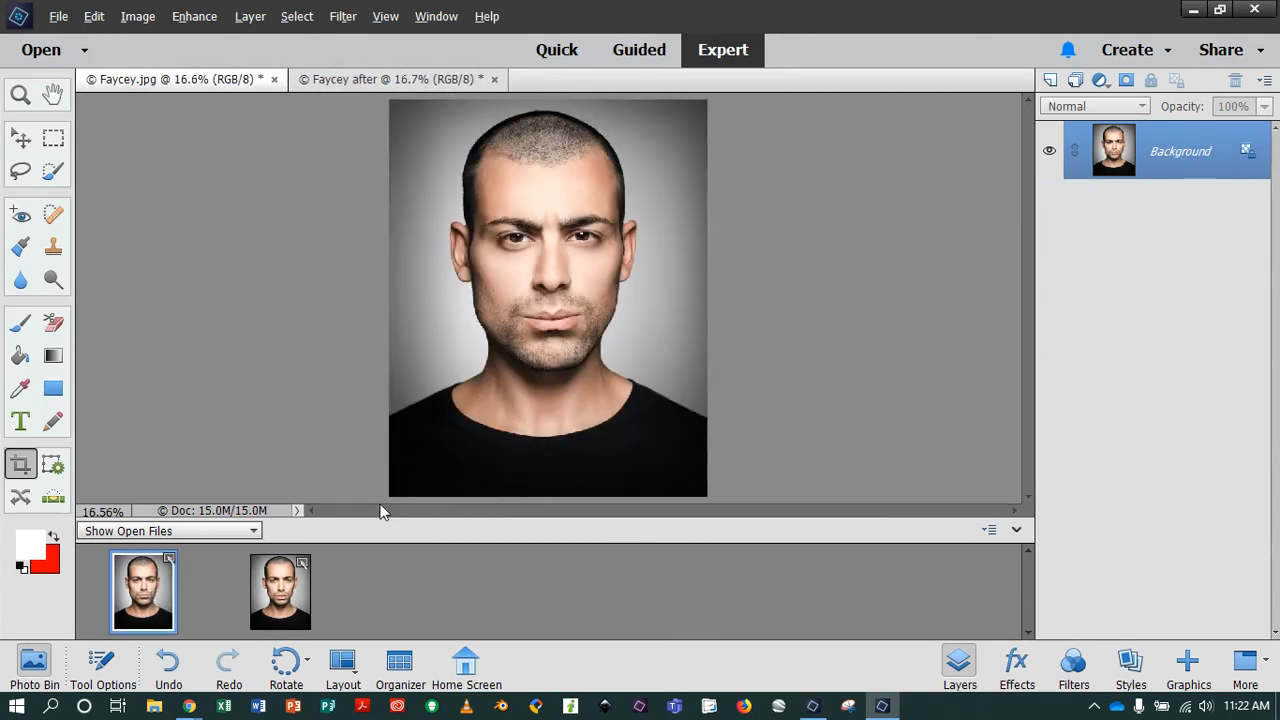
click(272, 596)
click(160, 597)
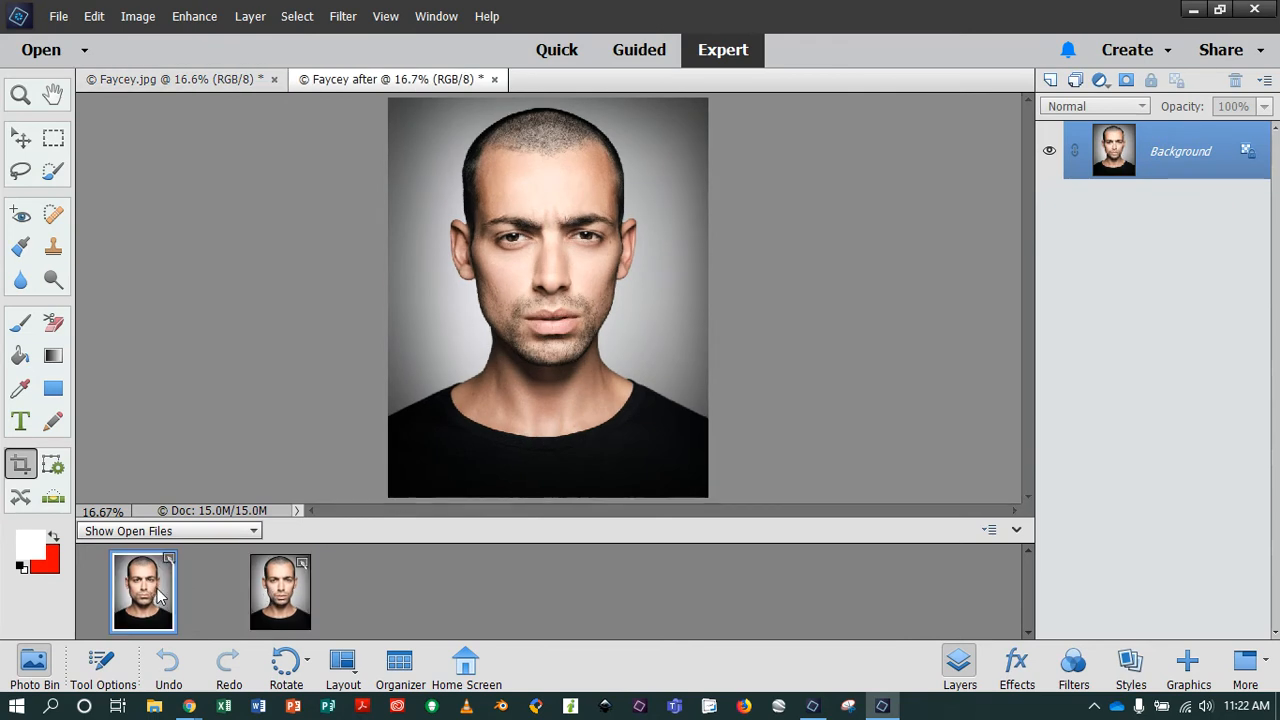
click(262, 598)
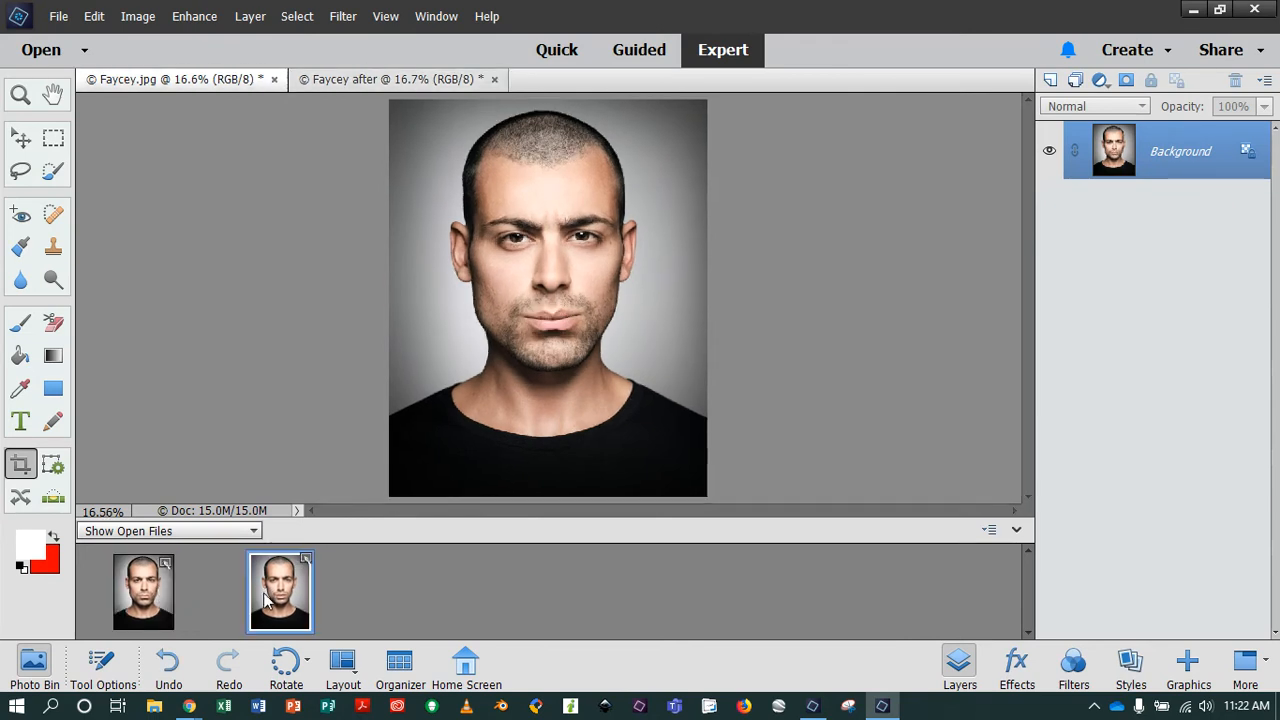
click(153, 597)
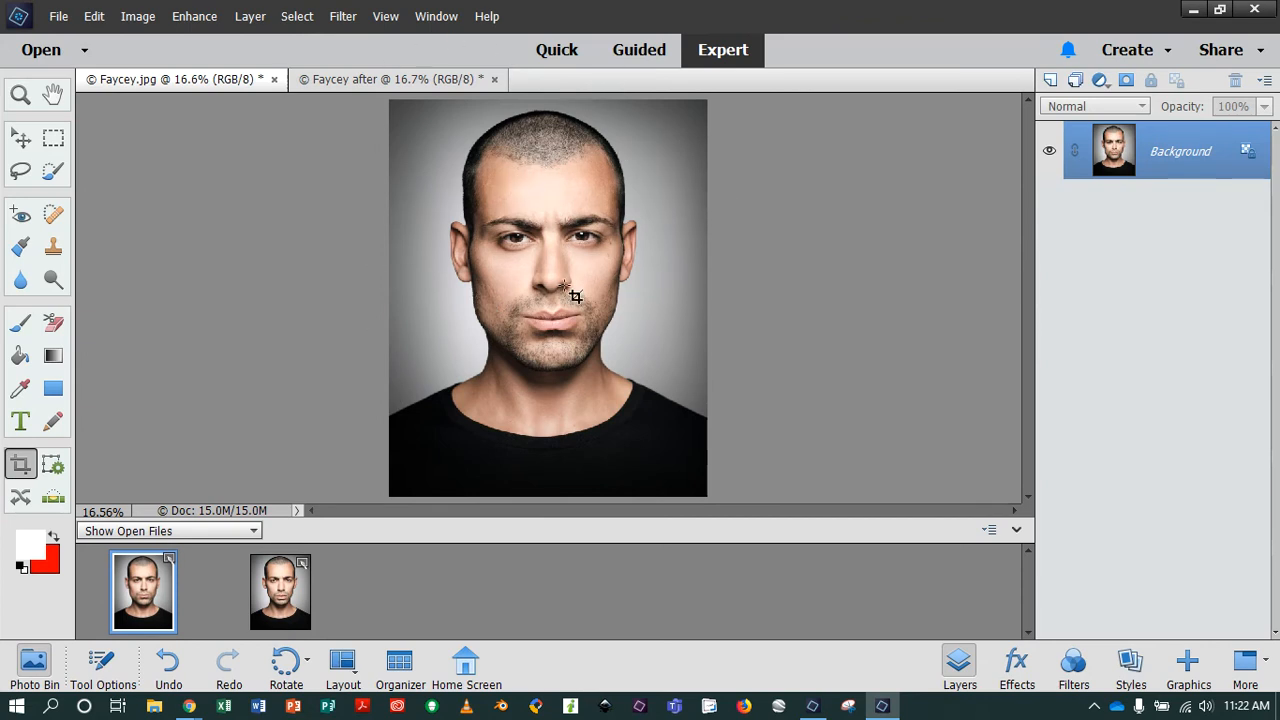
Create a blank document 499 by 500 pixels at 72 pixels/inch, in RGB Color with a white background.
click(59, 17)
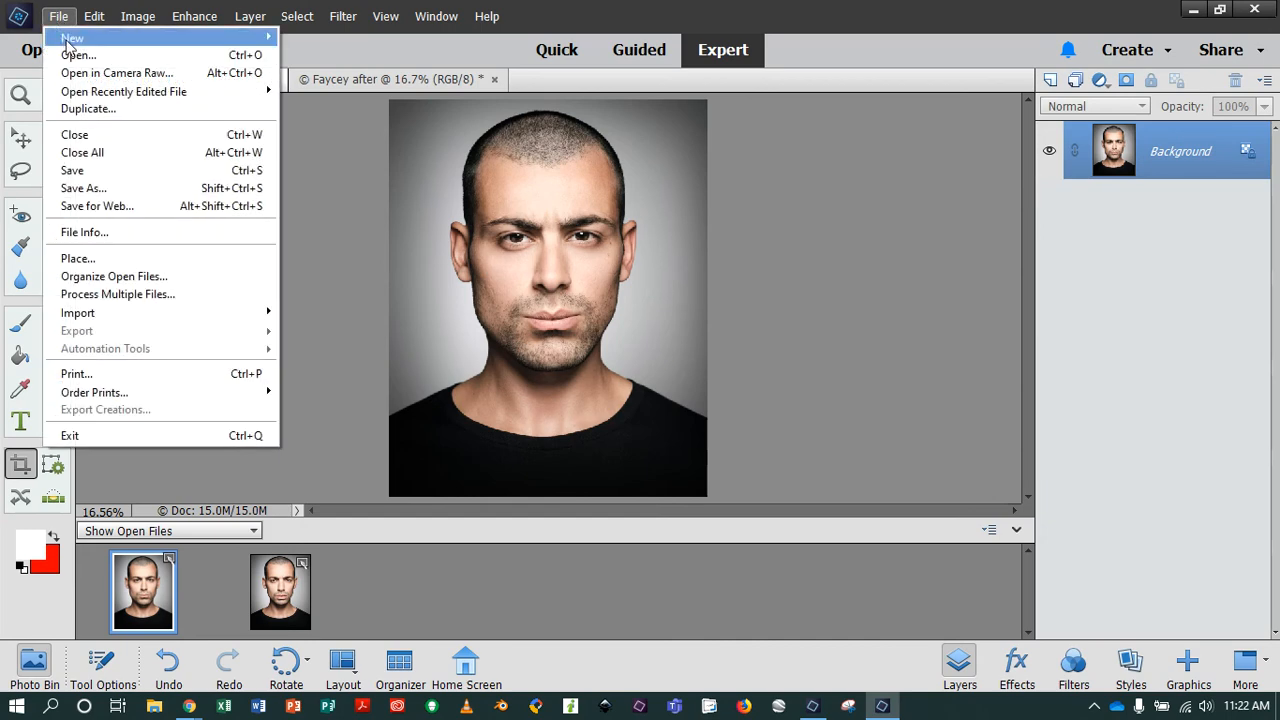
mouse_move(150, 38)
click(318, 38)
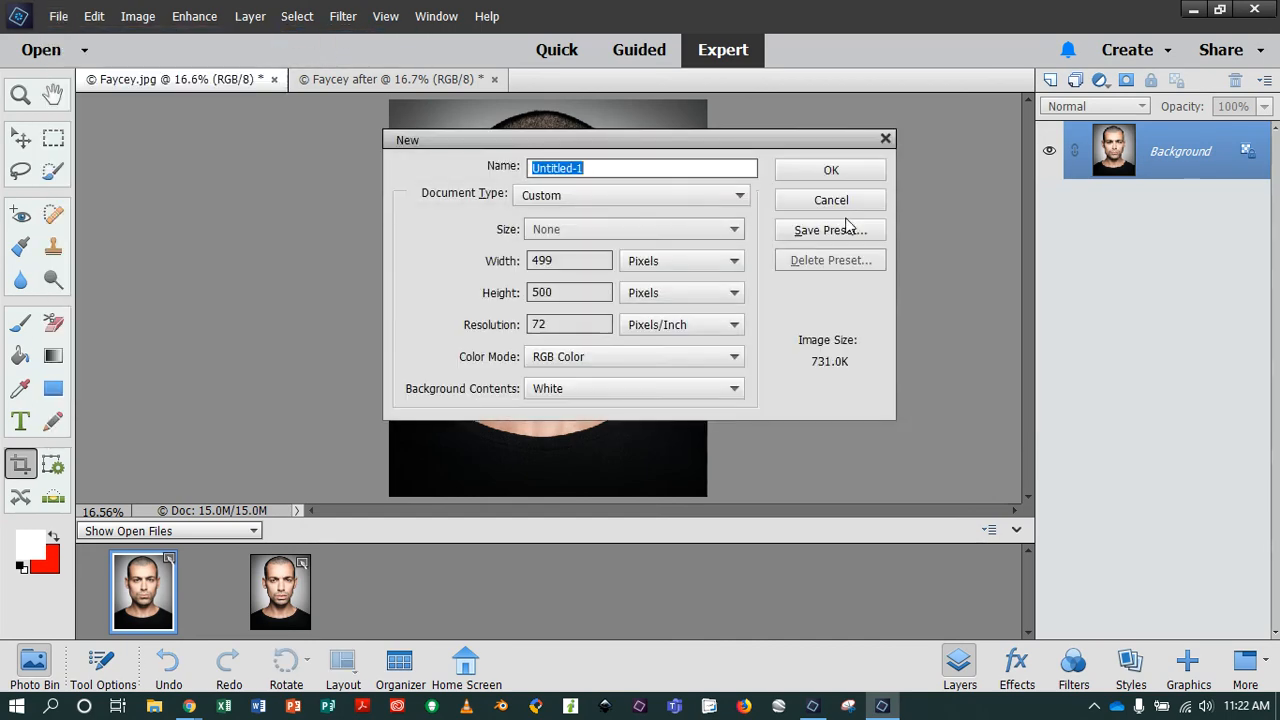
click(826, 174)
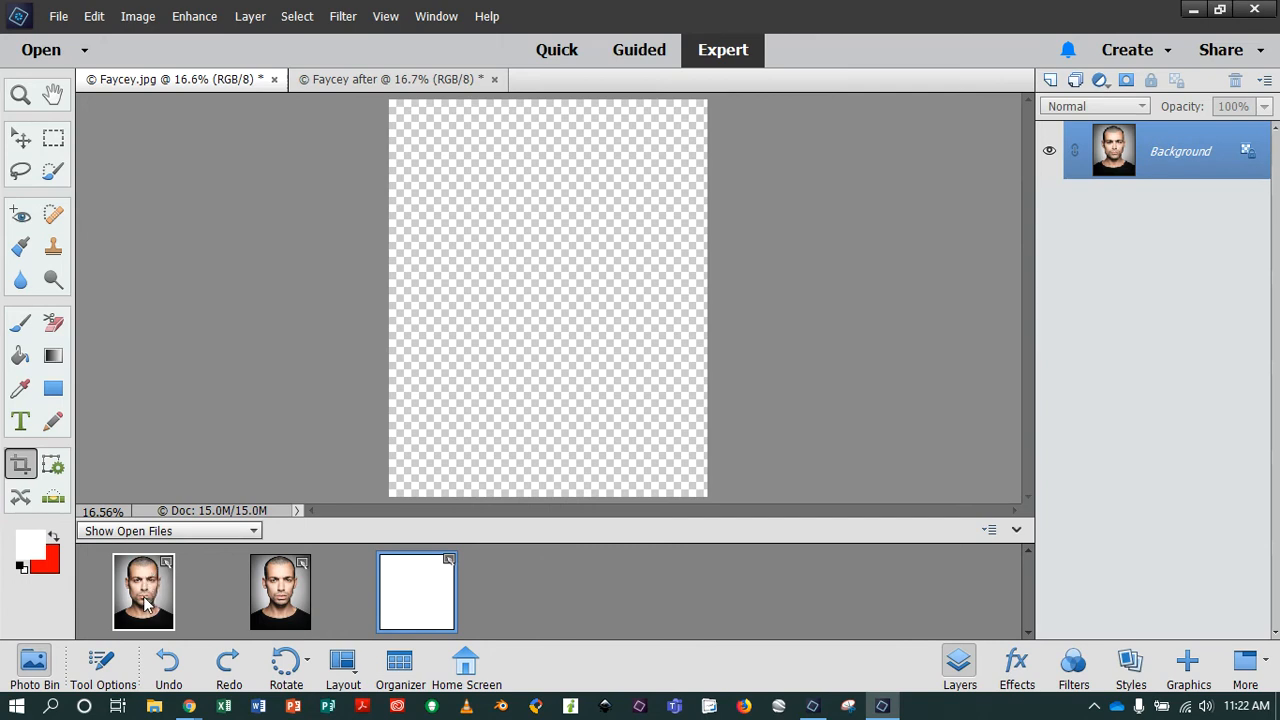
click(598, 278)
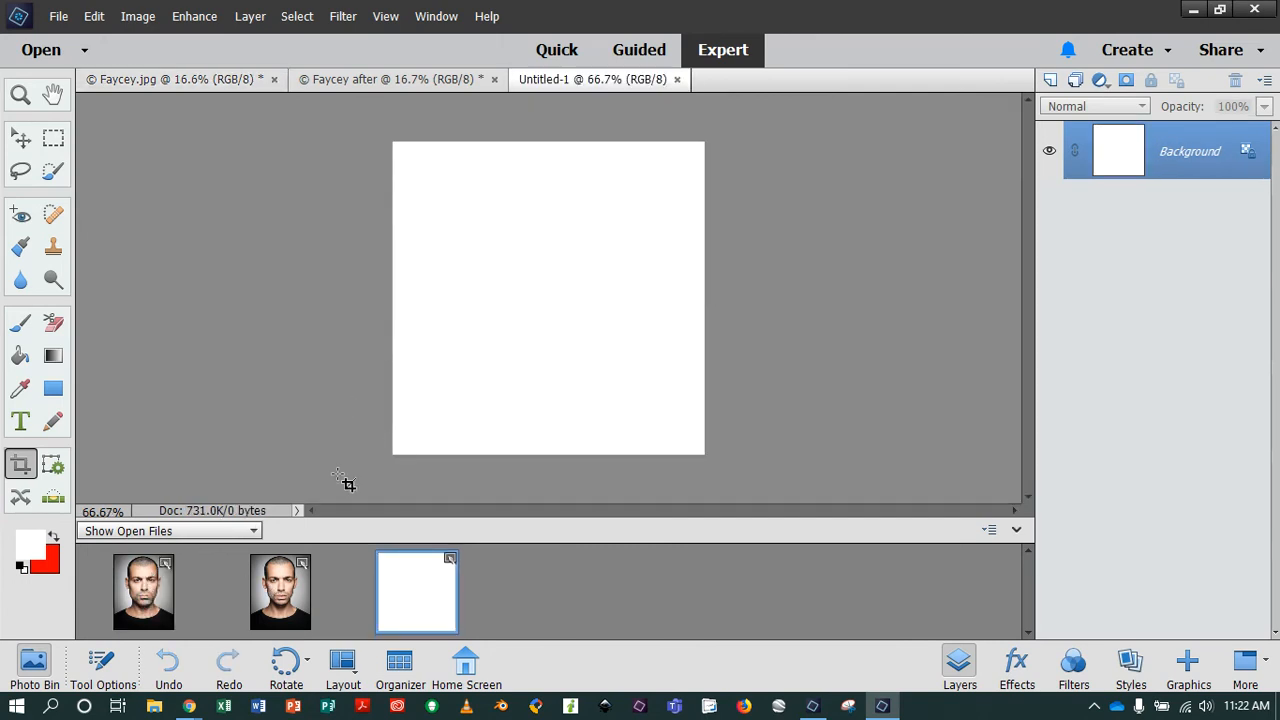
Copy the Faycey.jpg portrait into the blank document as a new layer and shift it until its upper-left corner is reachable.
click(135, 590)
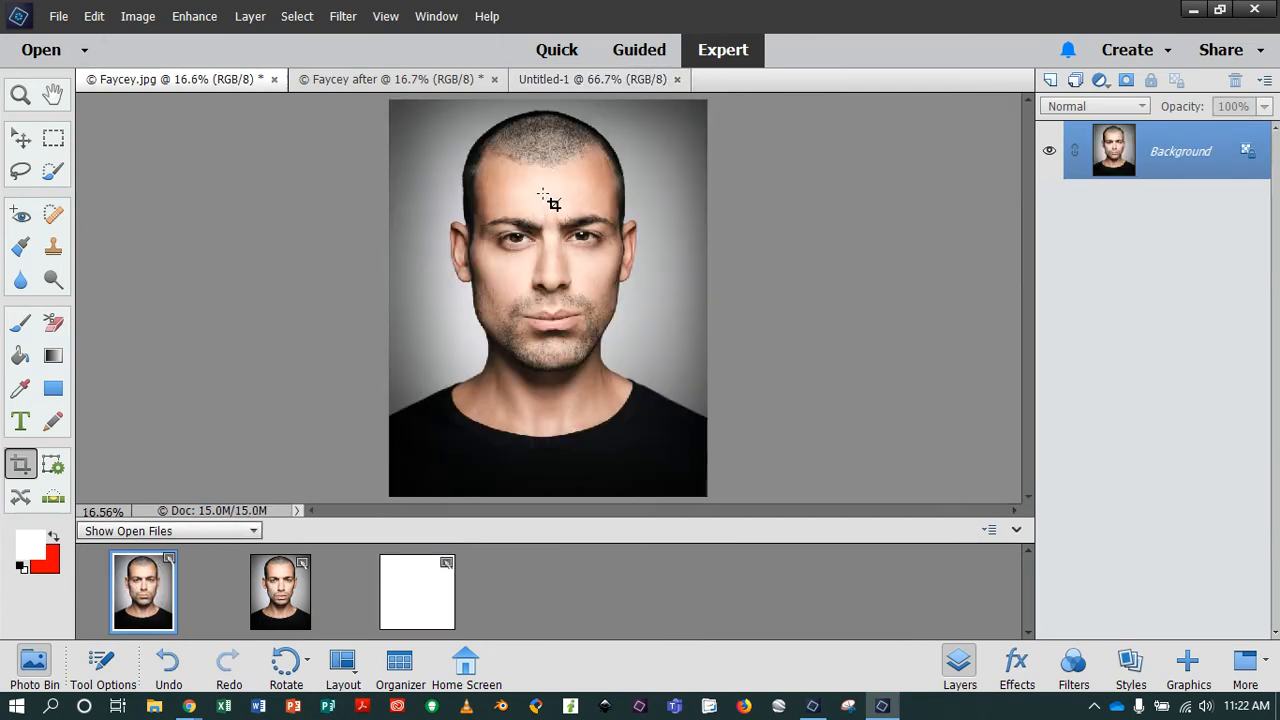
key(v)
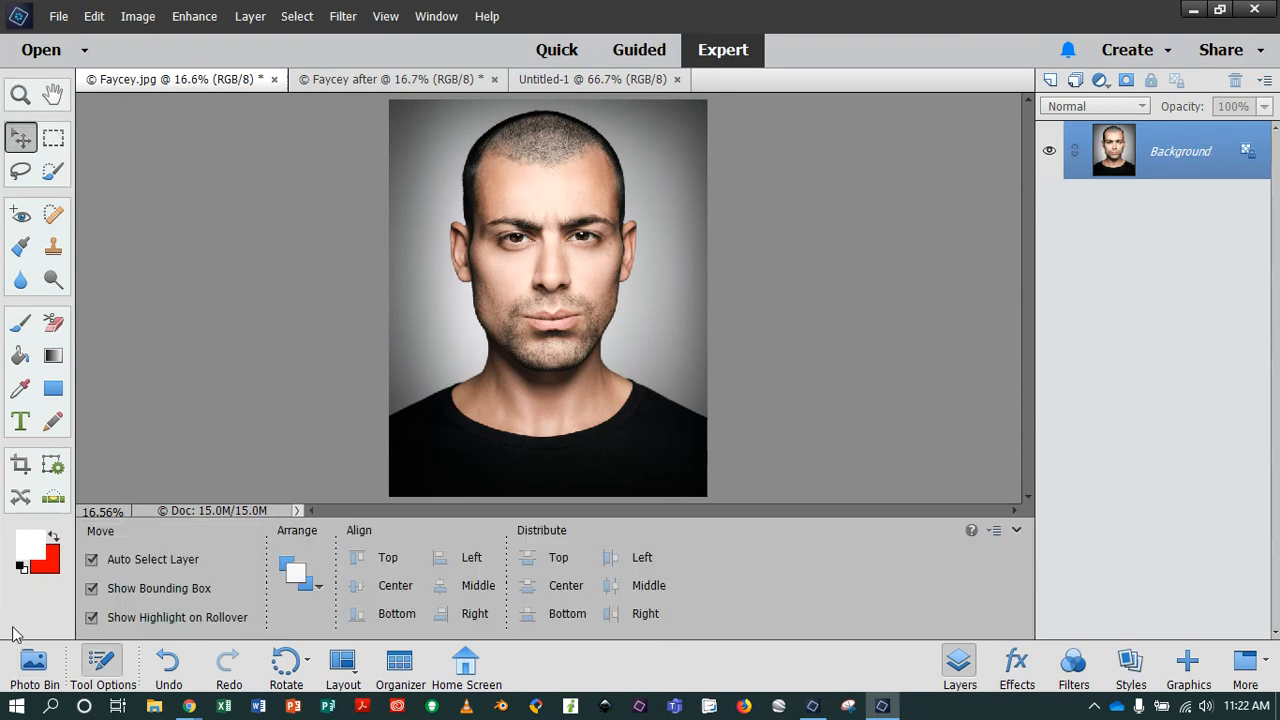
click(33, 662)
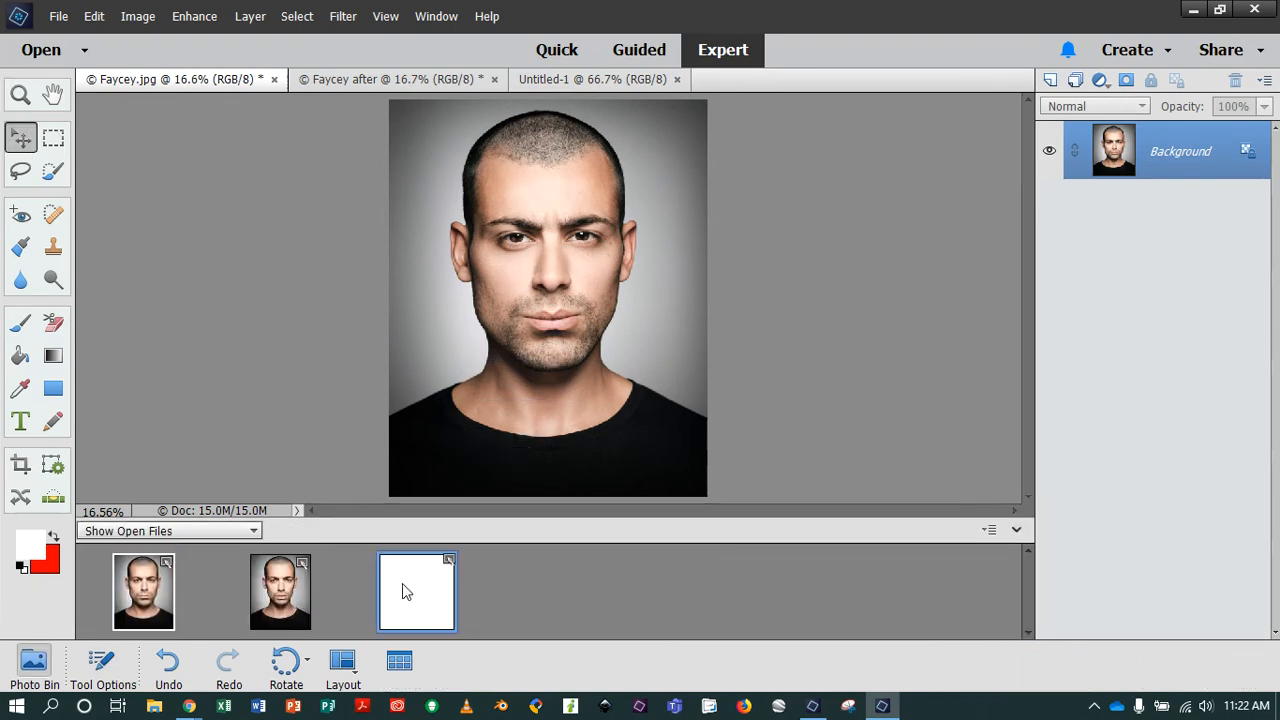
click(402, 590)
drag(543, 300, 630, 430)
drag(497, 263, 620, 385)
drag(500, 250, 609, 368)
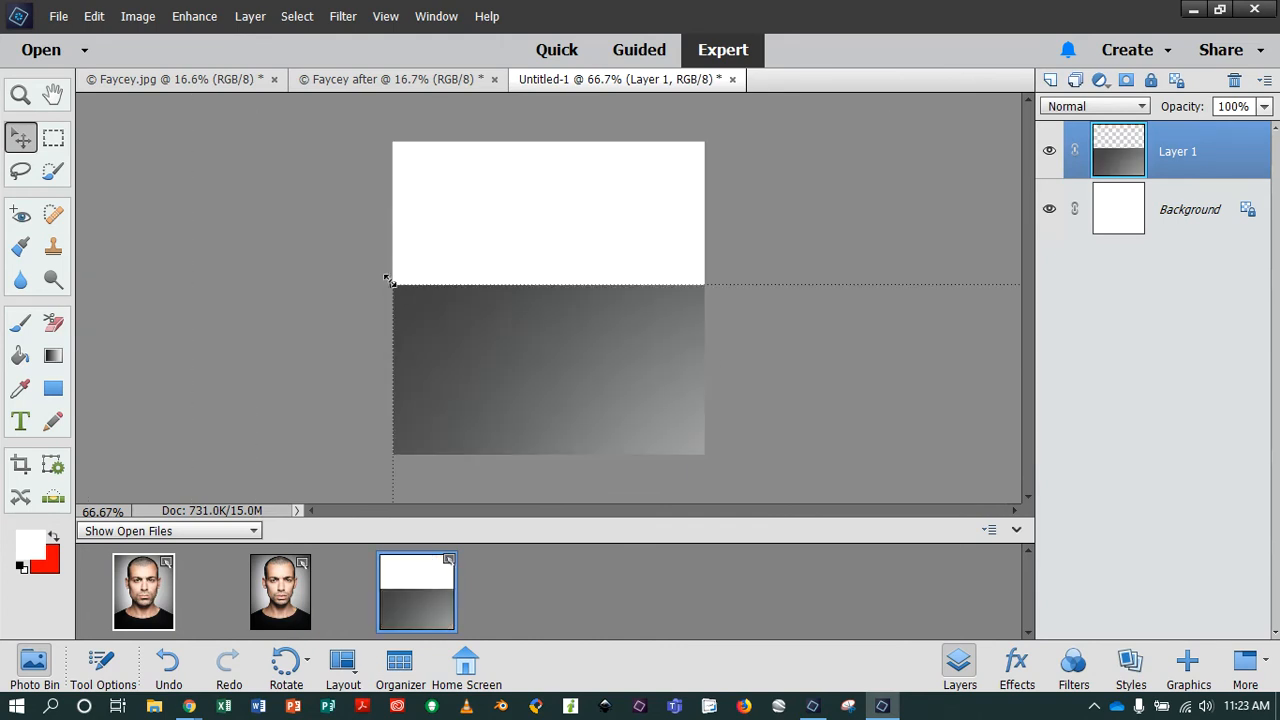
Scale the Faycey.jpg portrait layer proportionally to about 11.75%, fit it into the canvas's upper-right corner, and apply the transform.
drag(389, 281, 543, 363)
drag(614, 406, 431, 166)
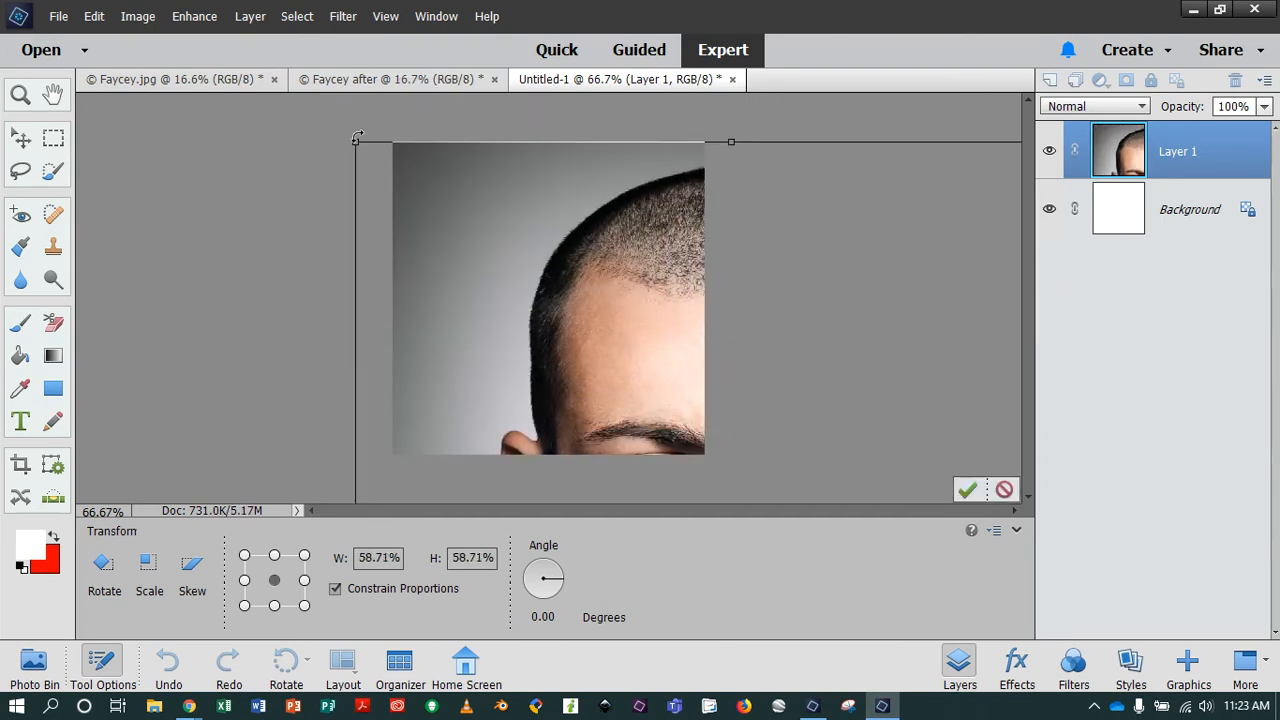
drag(356, 138, 514, 331)
drag(560, 380, 486, 244)
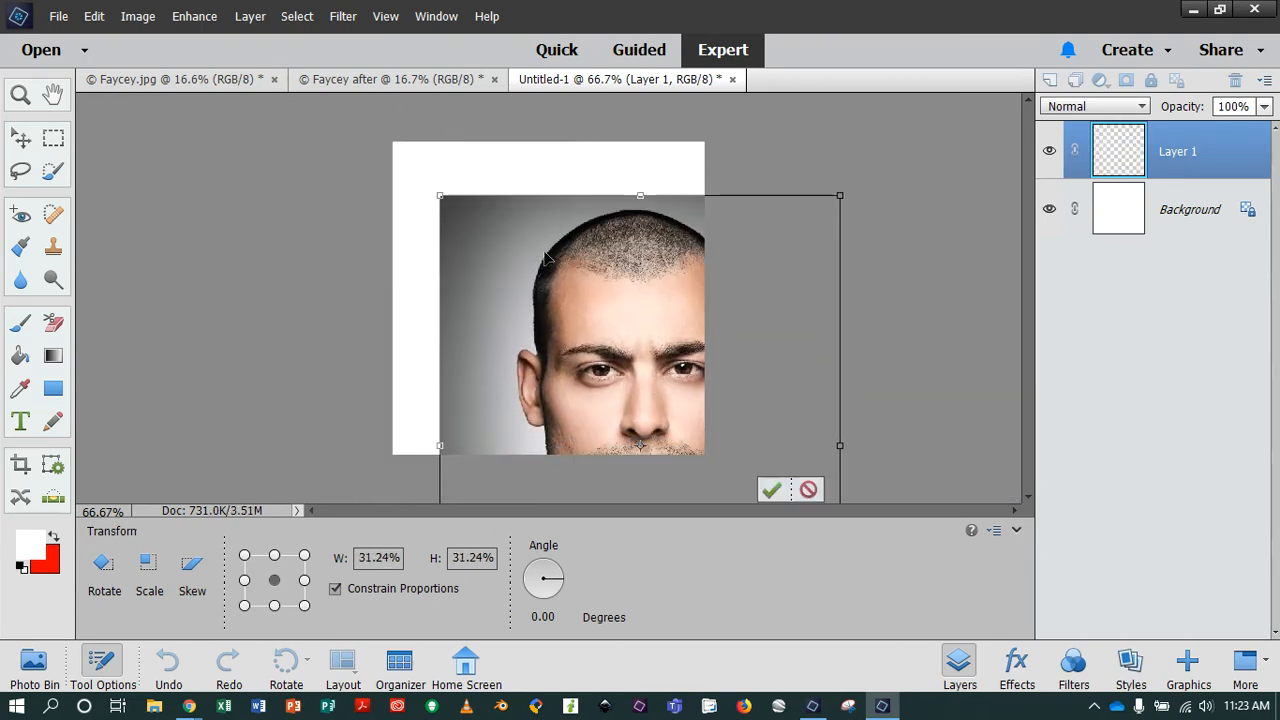
drag(503, 349, 463, 283)
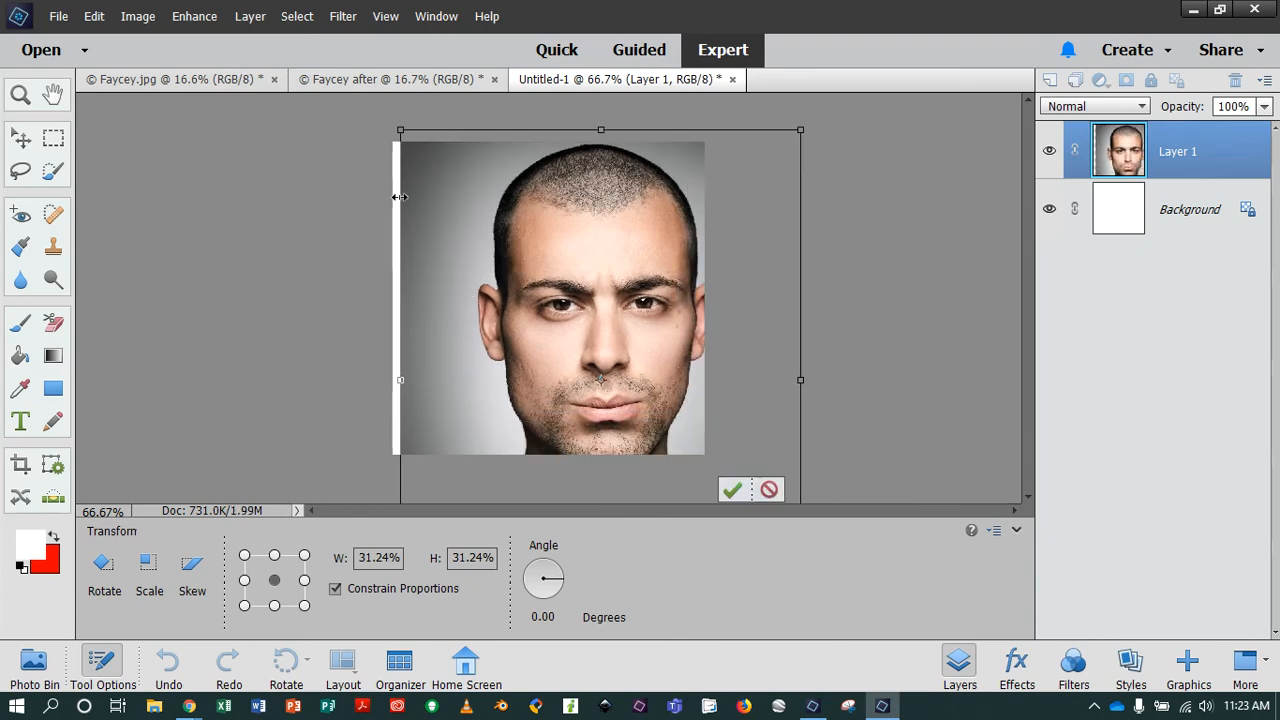
drag(407, 135, 651, 280)
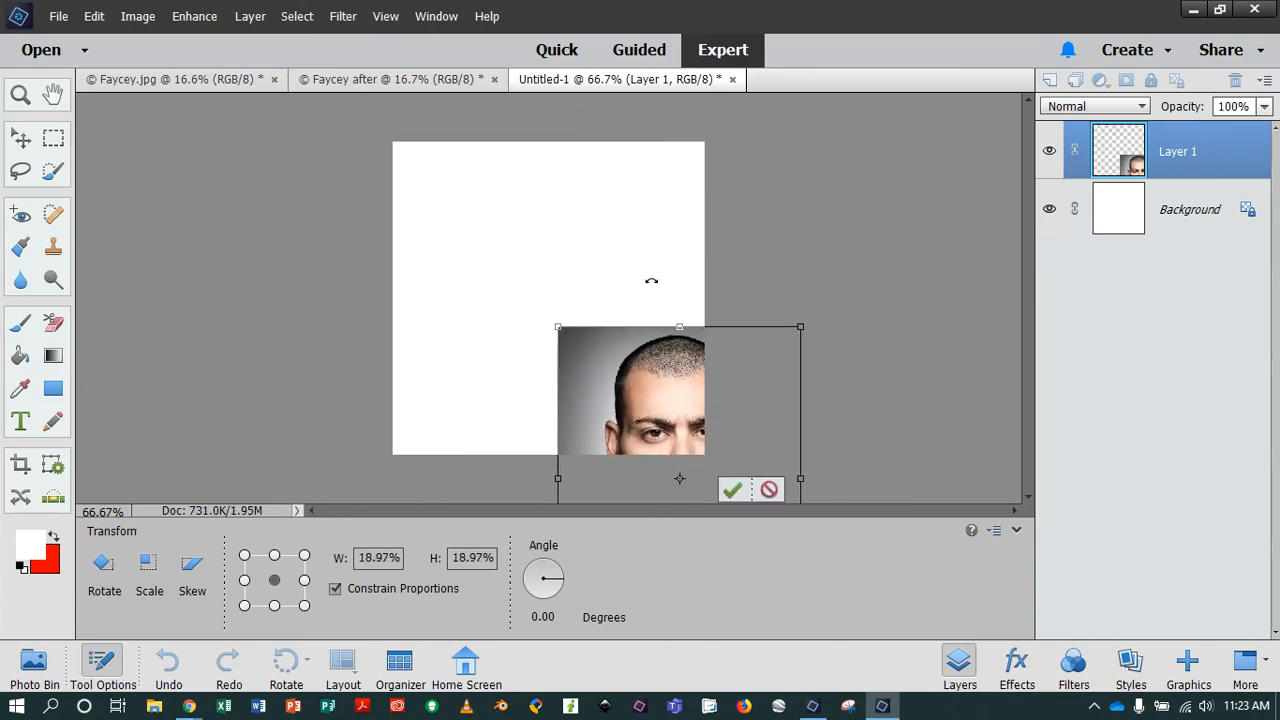
drag(652, 362, 563, 170)
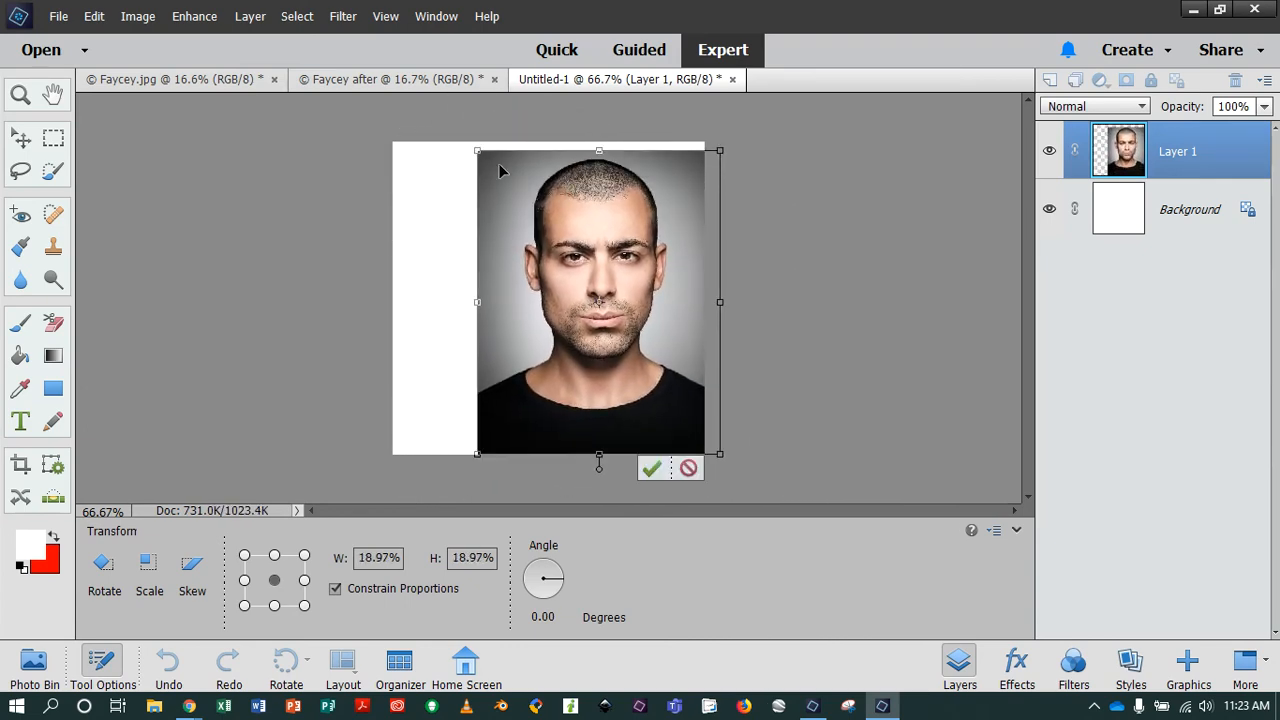
drag(478, 149, 612, 235)
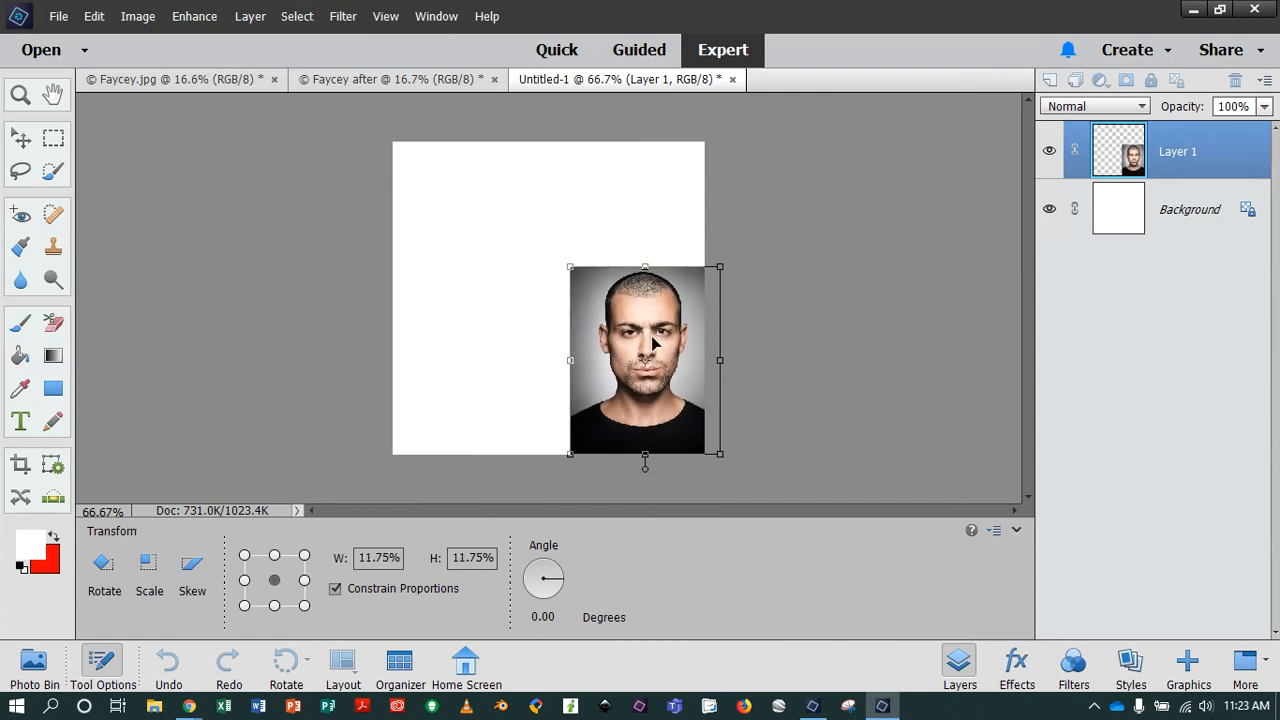
drag(662, 343, 645, 218)
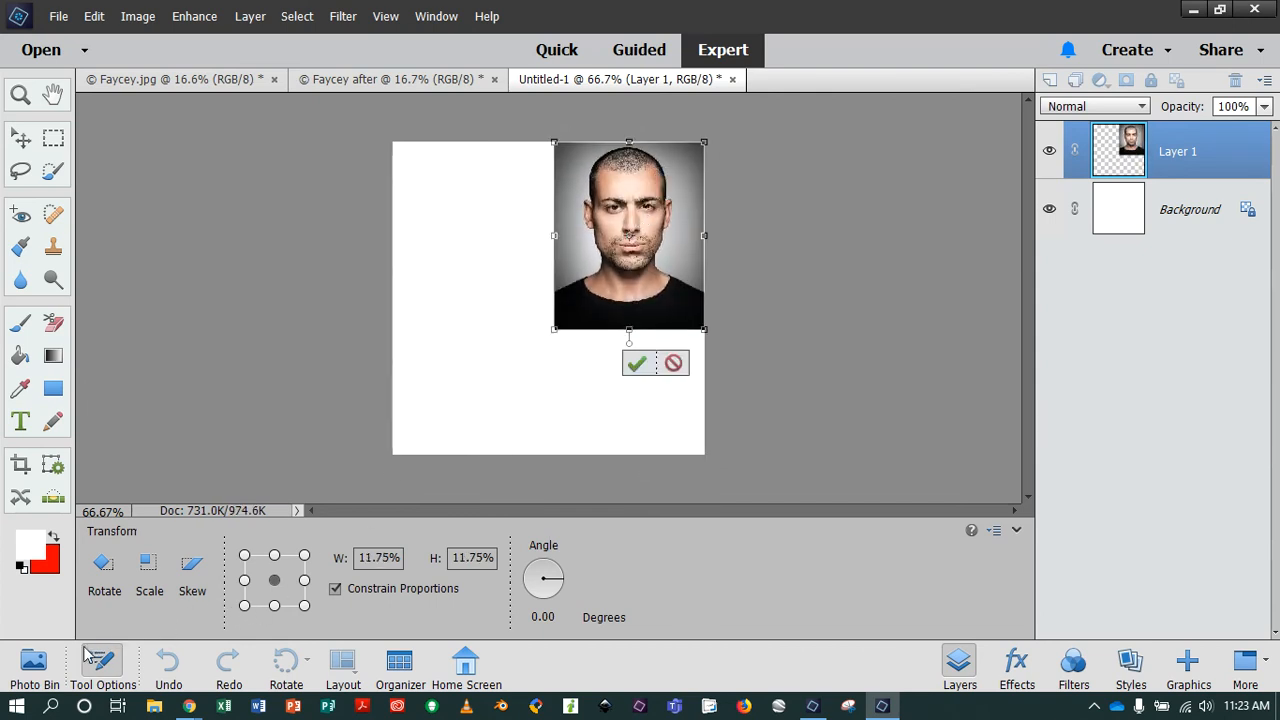
click(33, 665)
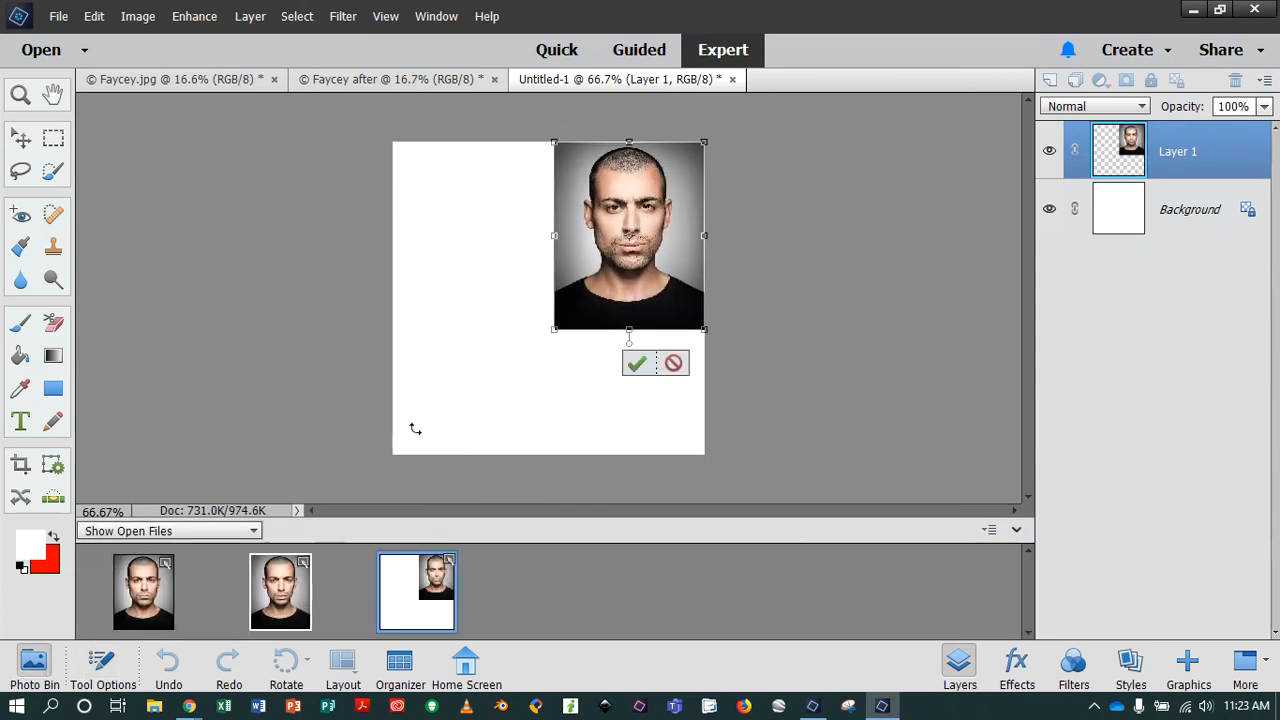
click(644, 370)
Copy the Faycey after portrait into the Untitled-1 document as a new layer and shift it until its upper-left corner is reachable.
click(295, 575)
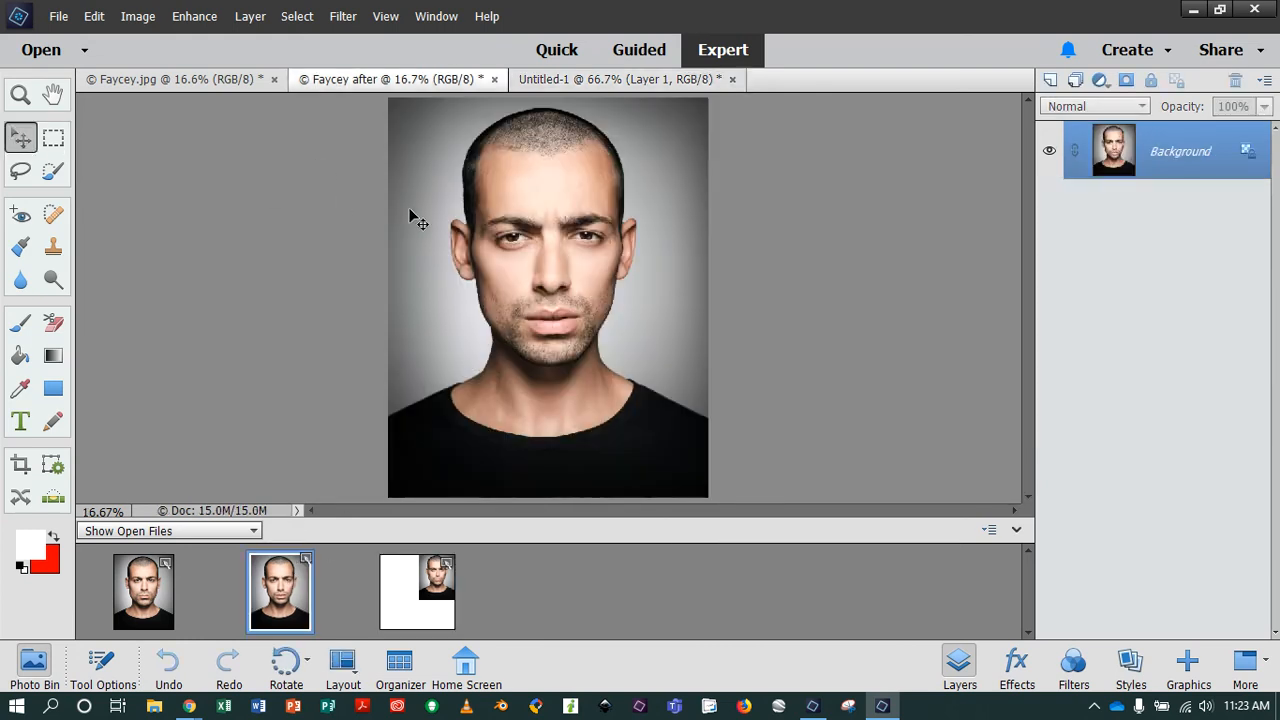
drag(516, 222, 416, 585)
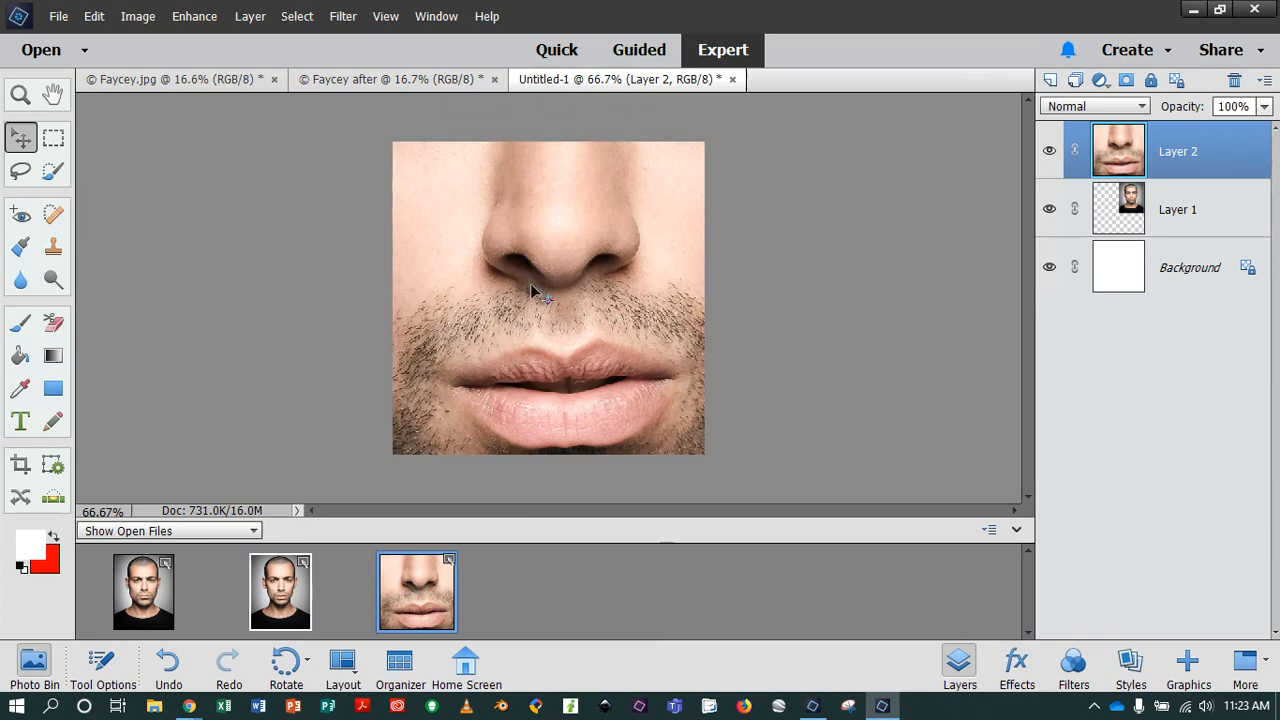
drag(531, 289, 570, 307)
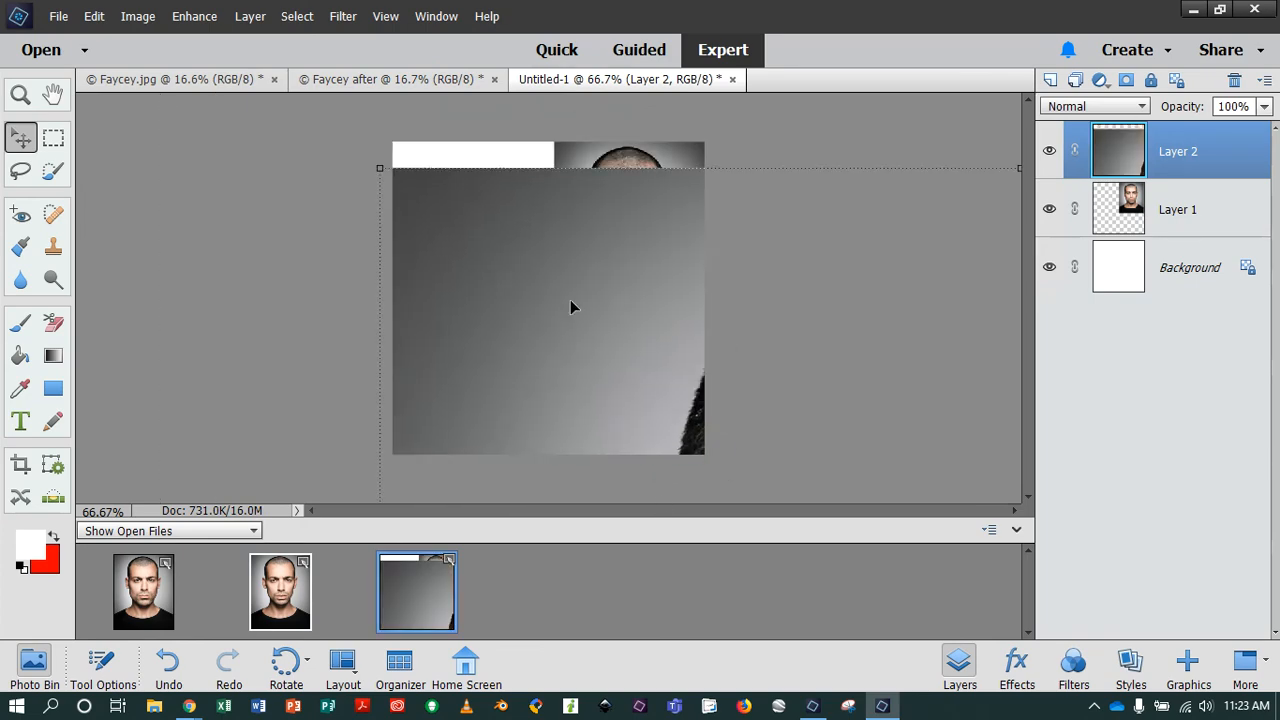
Scale the Faycey after layer proportionally down to 30.34%, moving it back over the canvas after each reduction.
drag(382, 171, 421, 340)
double_click(364, 558)
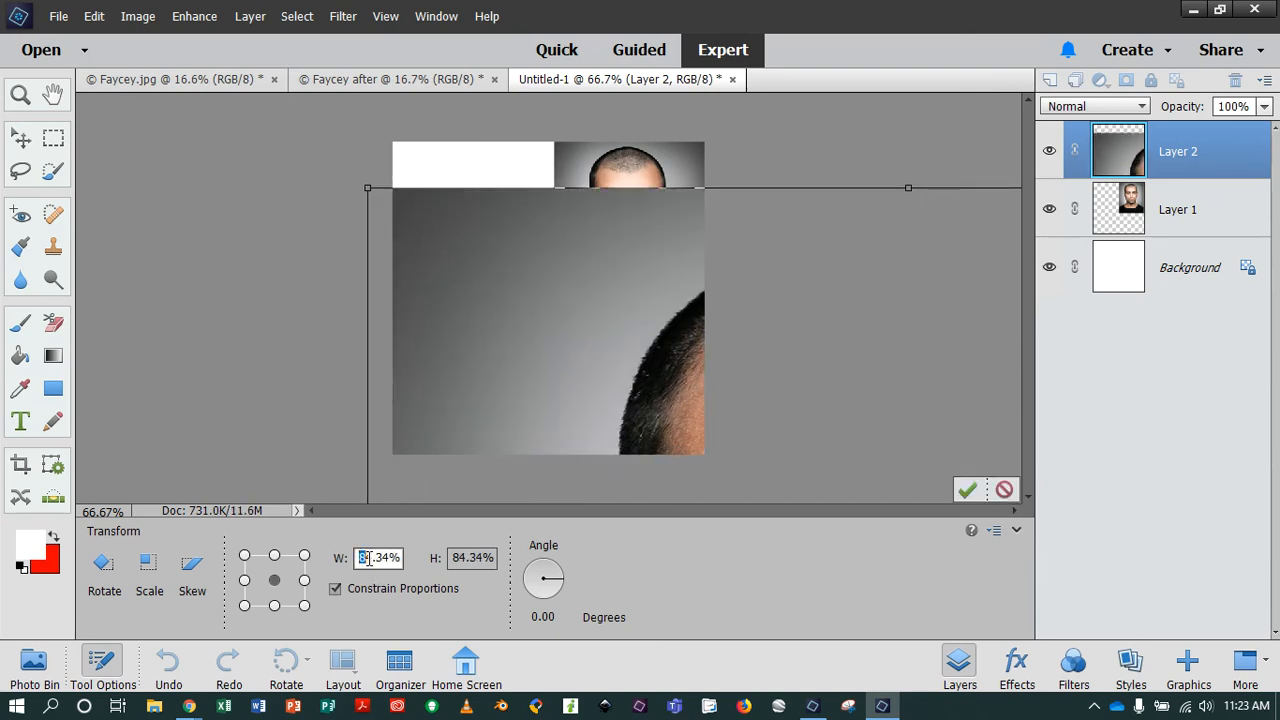
text(50)
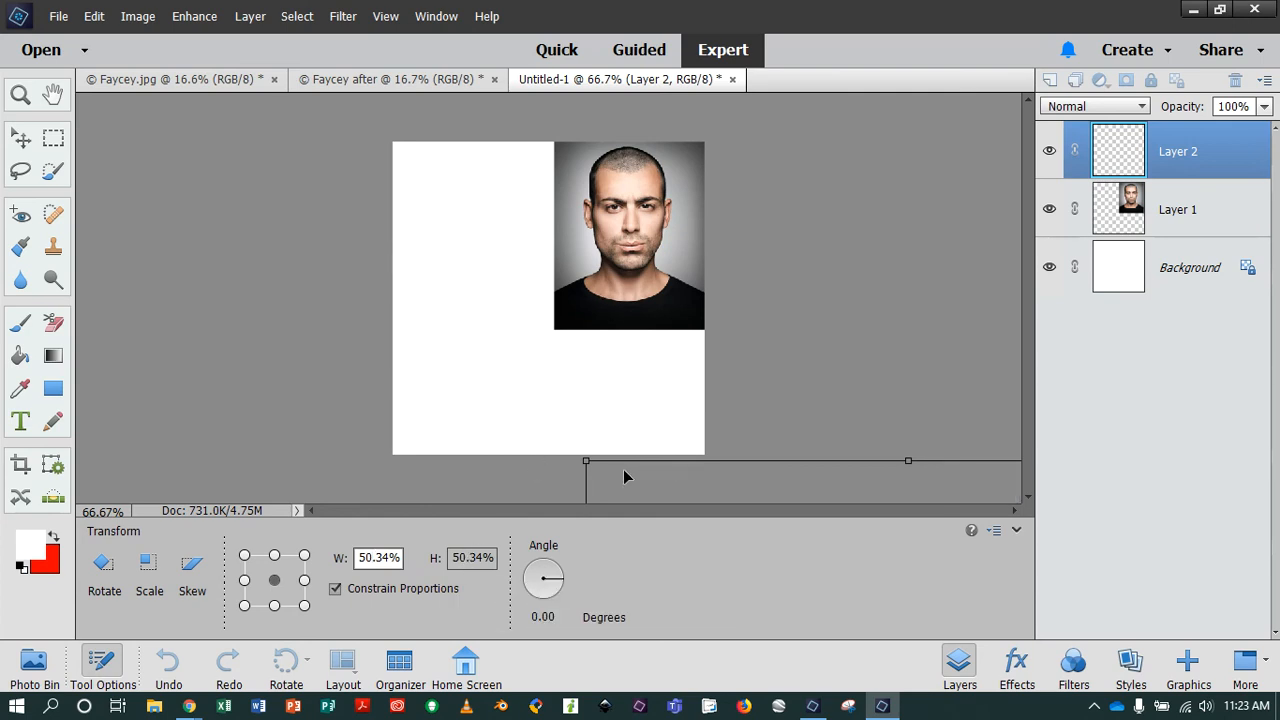
drag(626, 474, 458, 230)
click(372, 558)
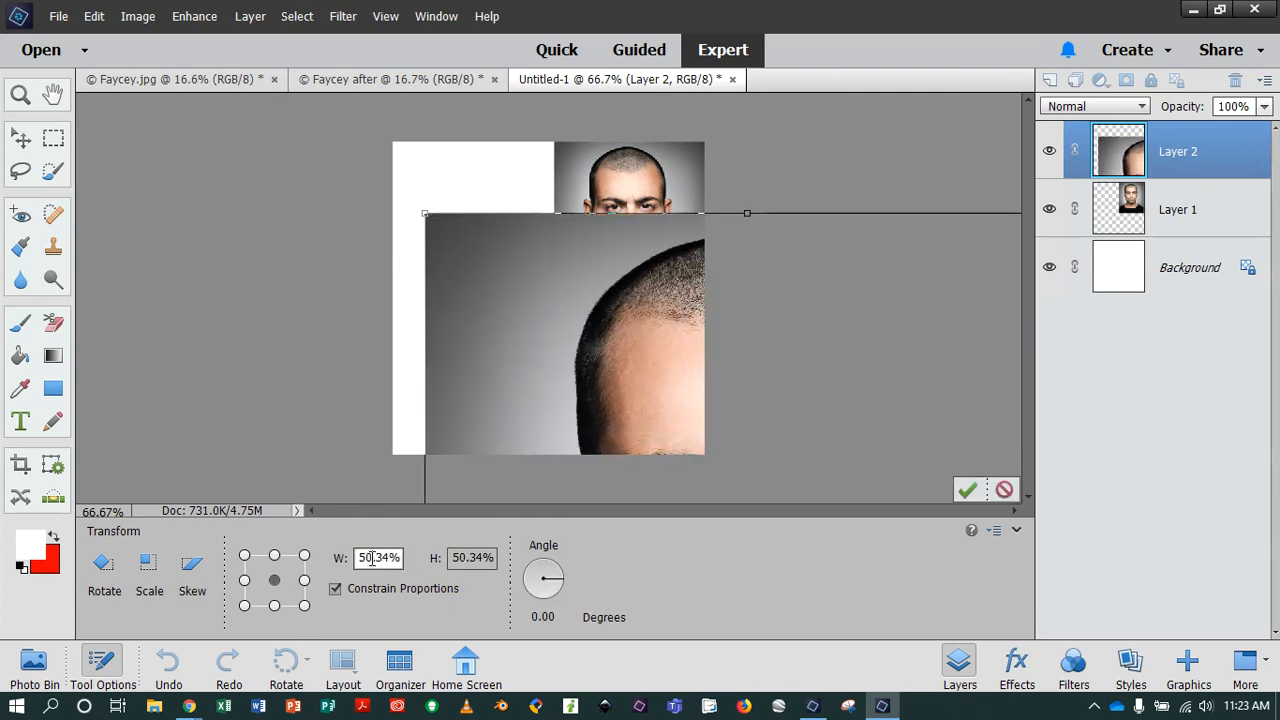
text(30)
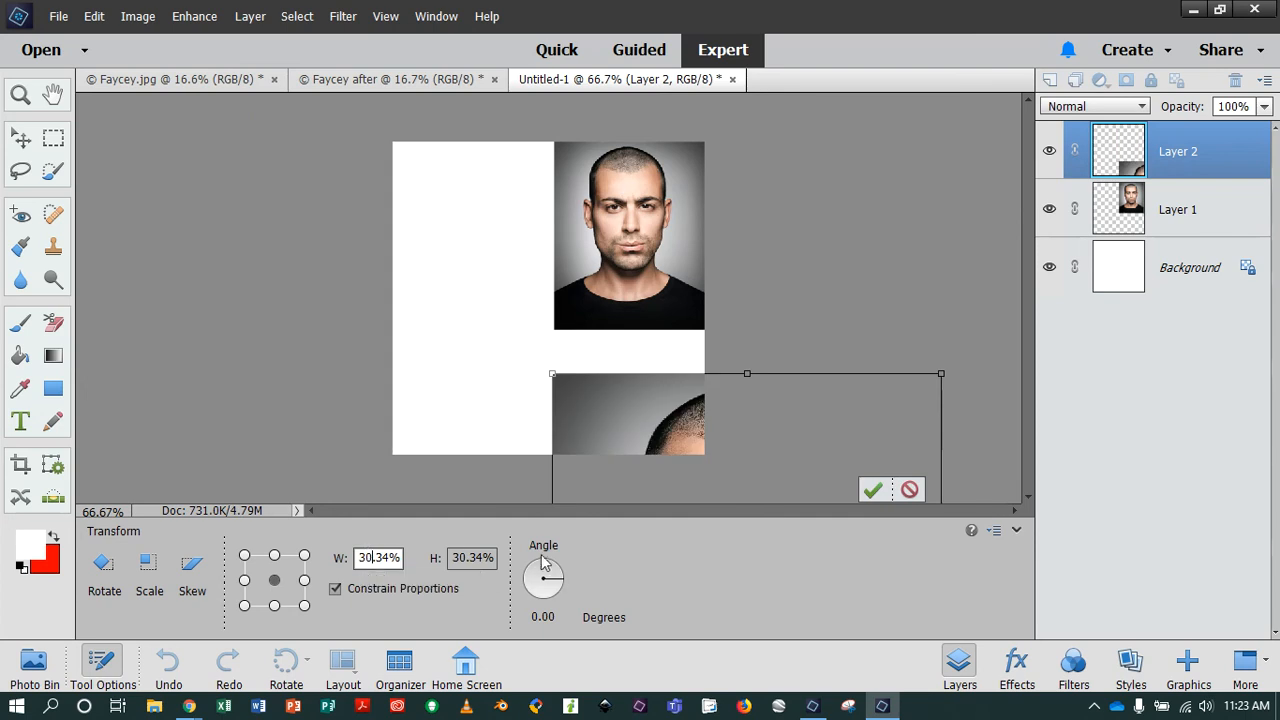
drag(607, 417, 463, 255)
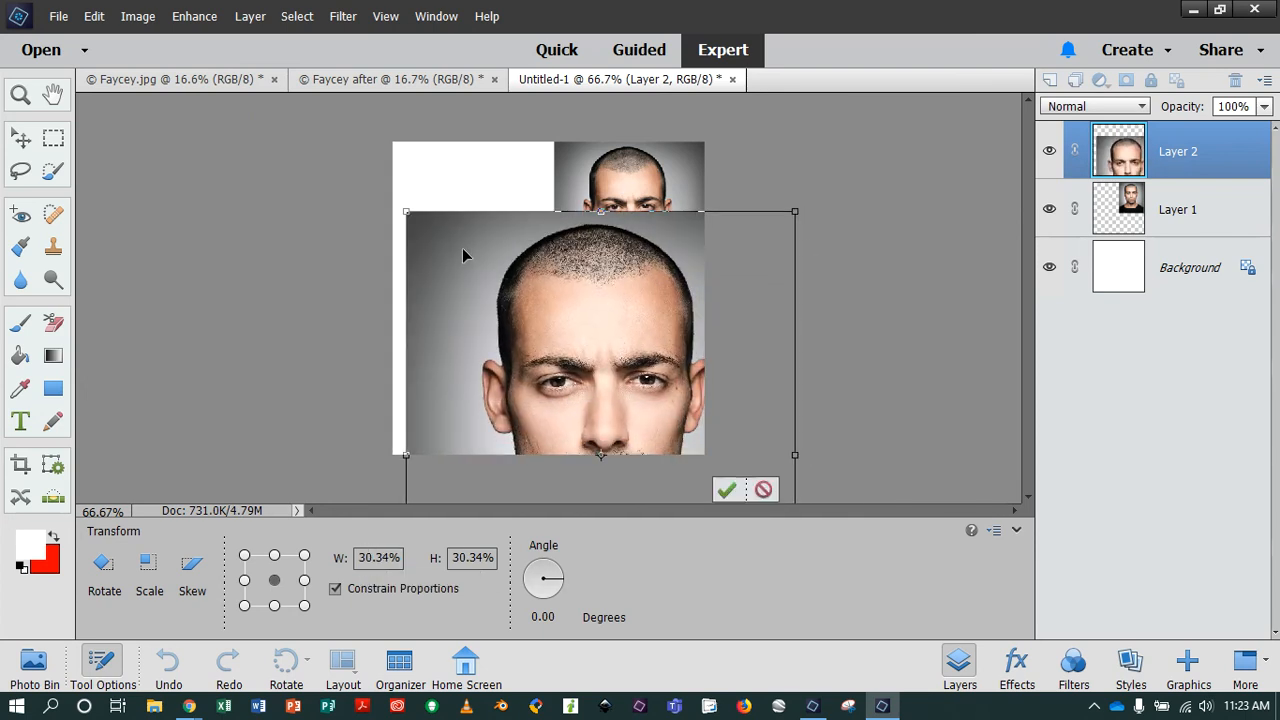
Reduce the Faycey after layer to 15.34%, shrink it further to match the other portrait, place it directly to that portrait's left, and apply.
click(373, 557)
text(15)
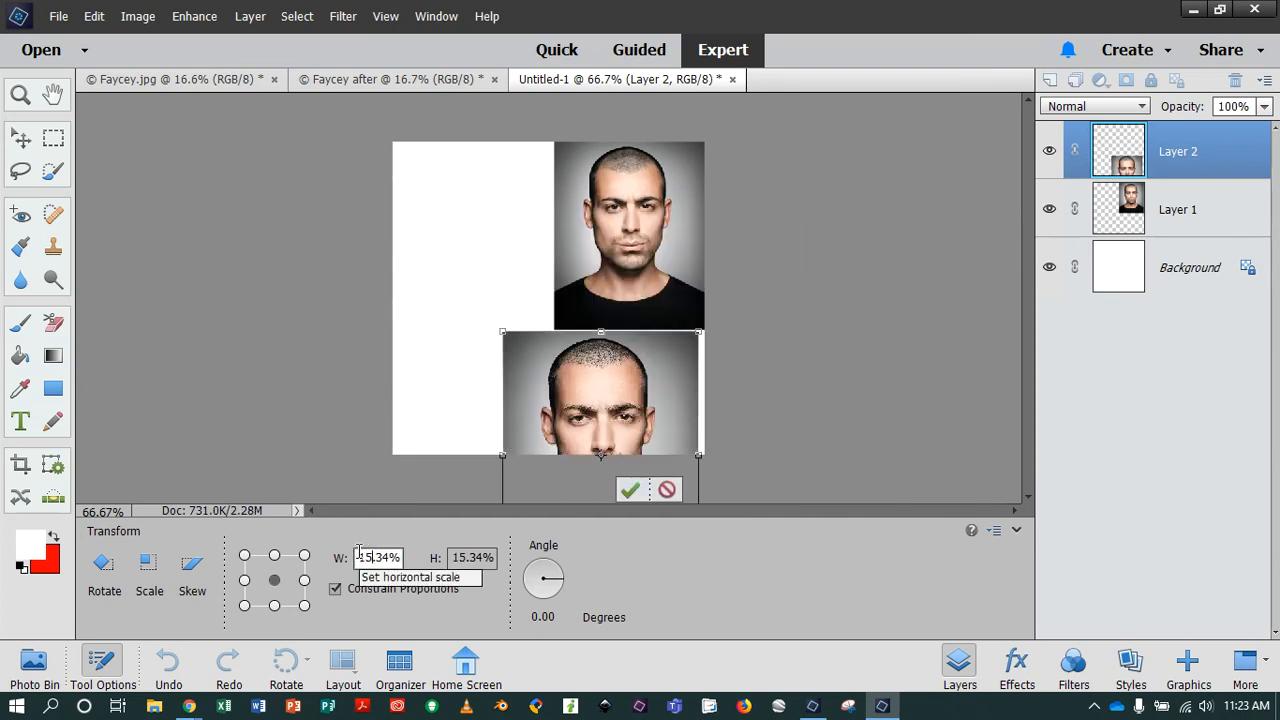
drag(580, 380, 441, 206)
drag(502, 290, 478, 216)
click(492, 365)
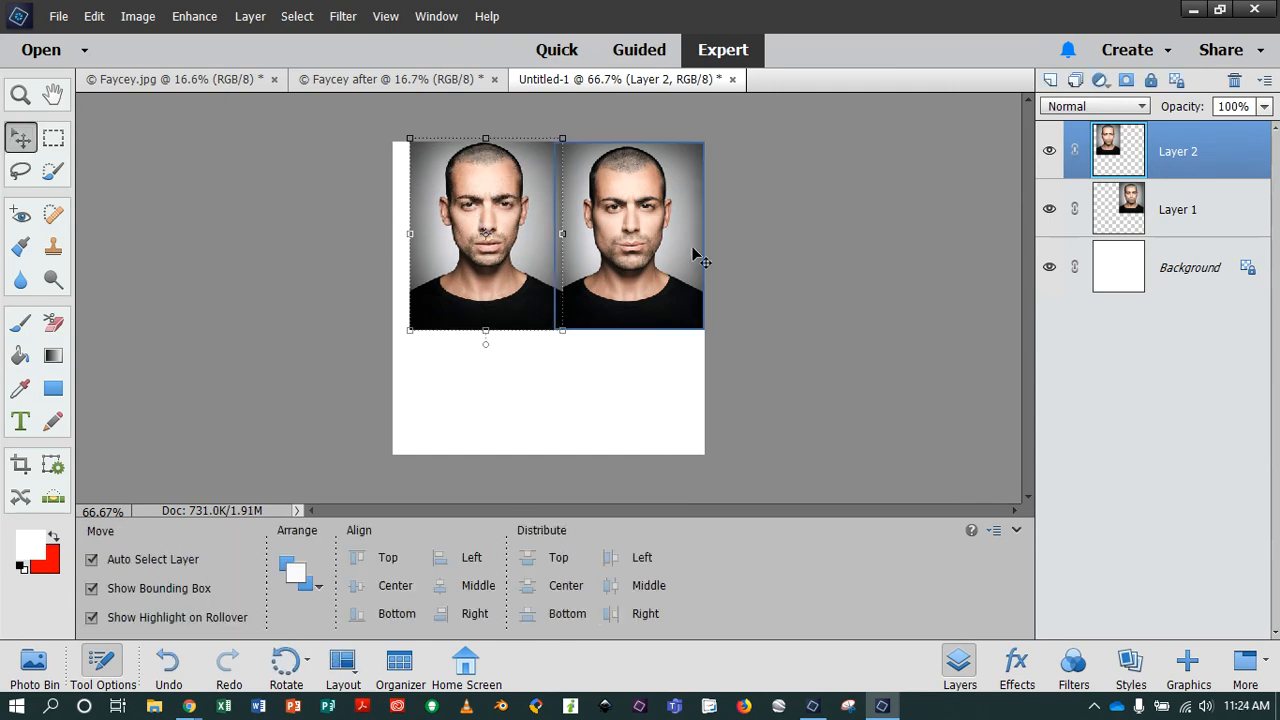
Crop the canvas to the two adjoining portraits, removing the white areas below and to the left of them.
click(20, 463)
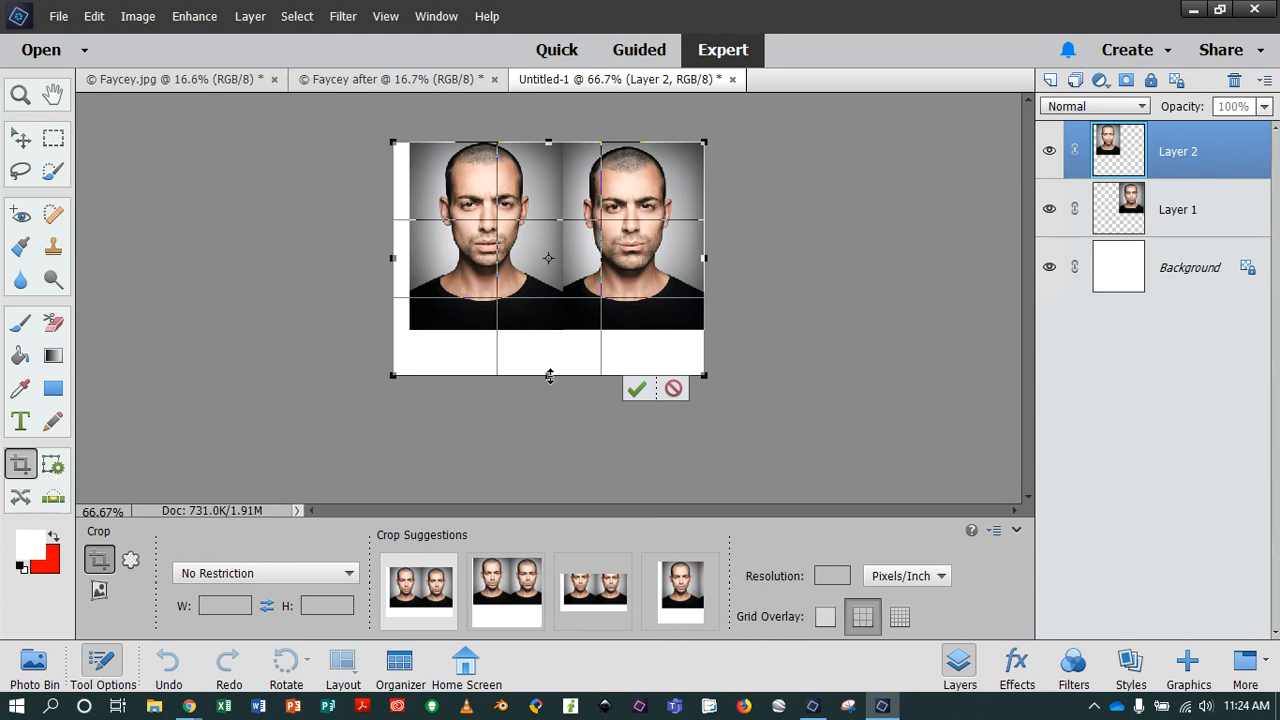
drag(549, 375, 555, 332)
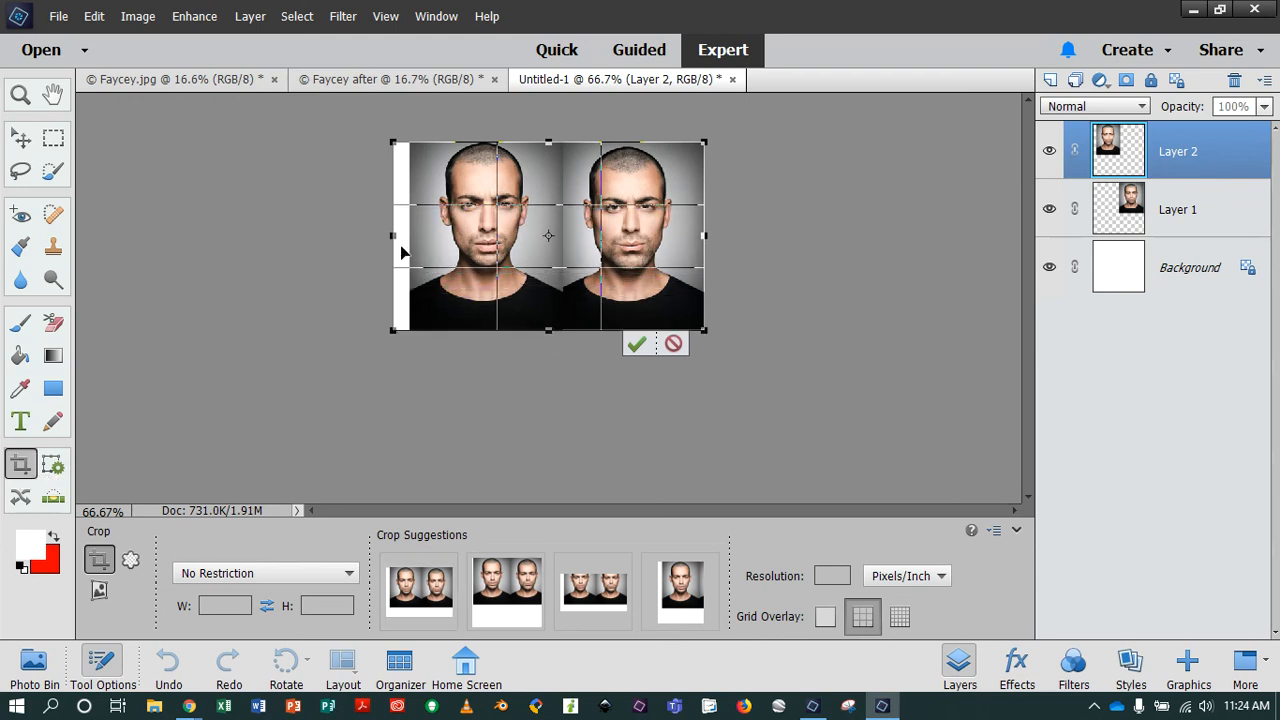
drag(395, 236, 410, 236)
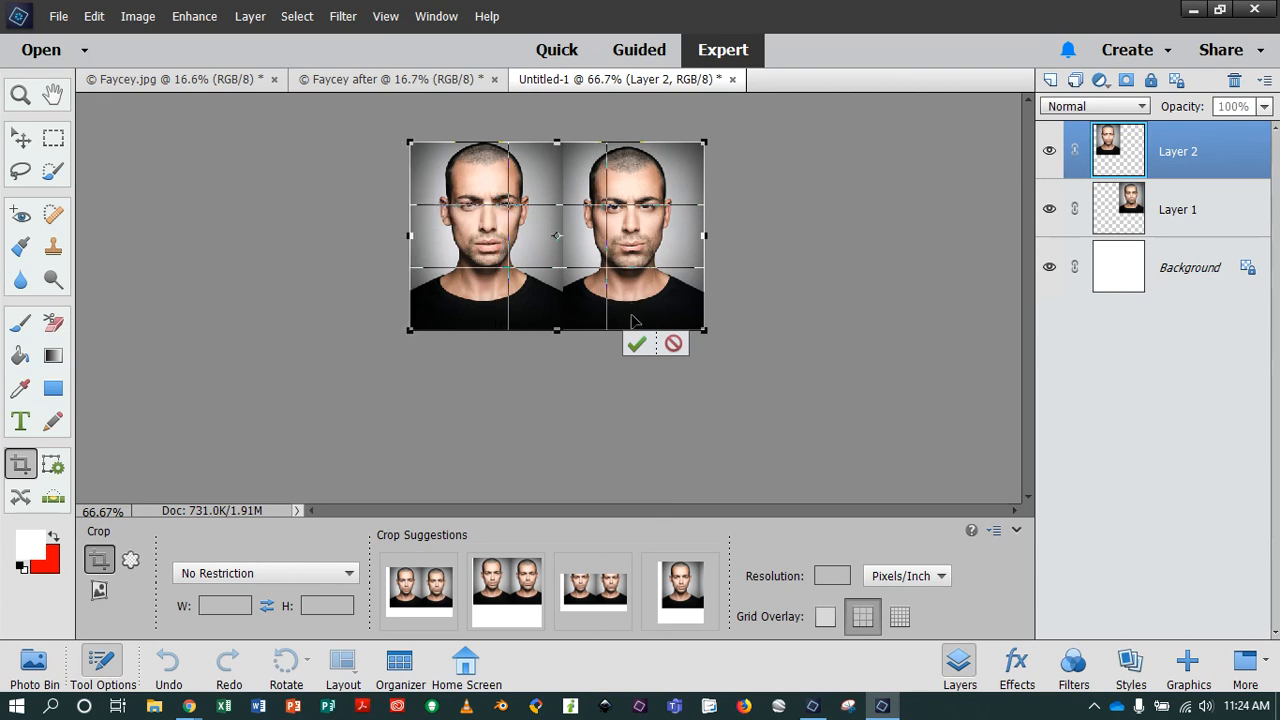
click(635, 345)
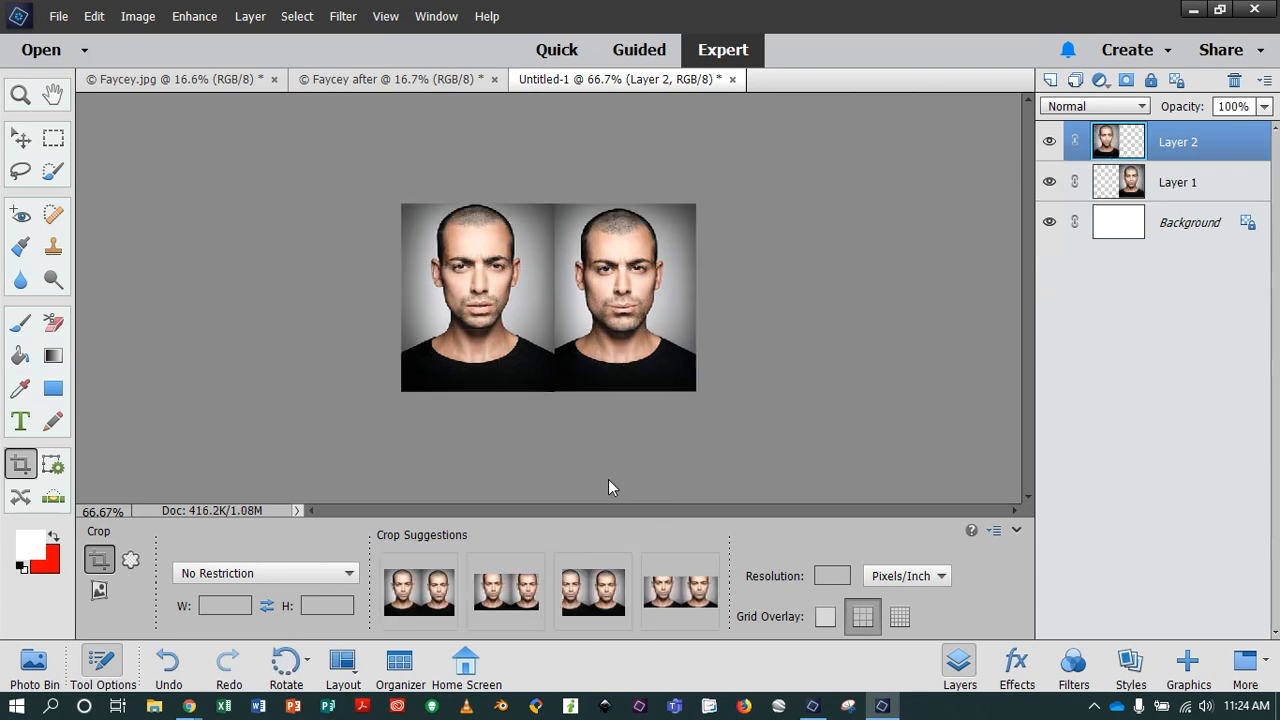
scroll(678, 403, up, 4)
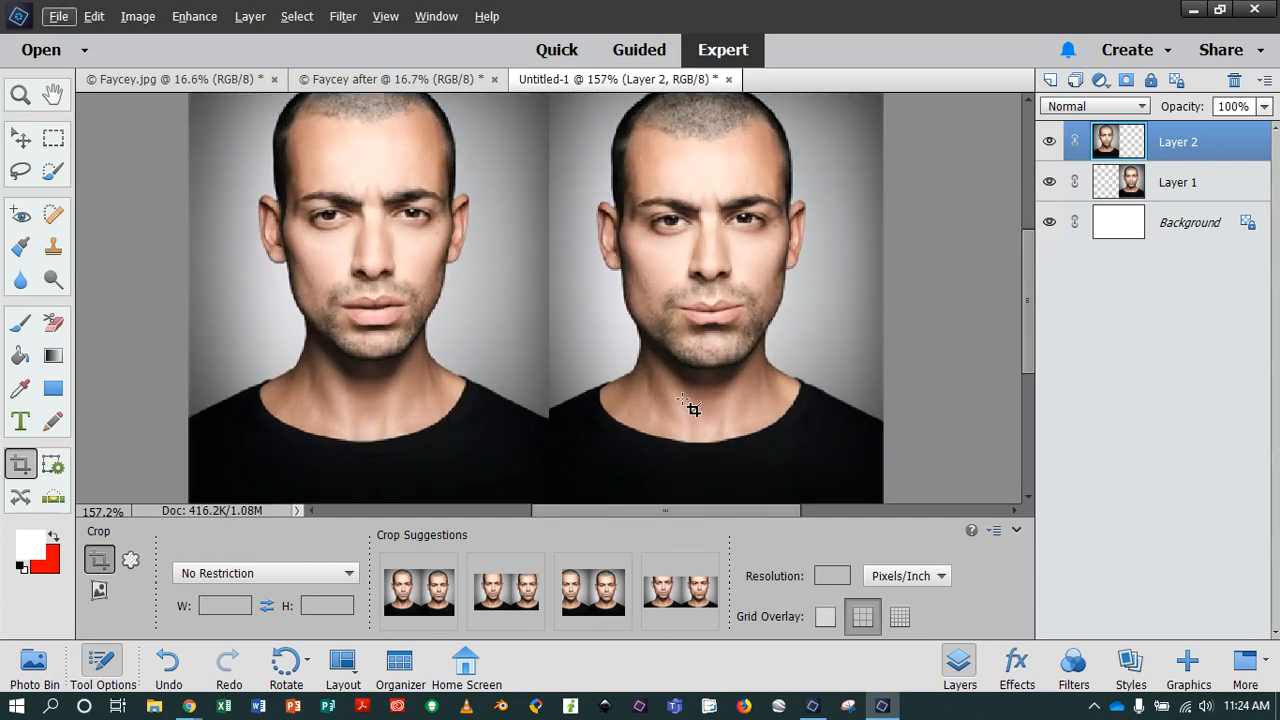
scroll(690, 406, down, 1)
scroll(690, 406, up, 2)
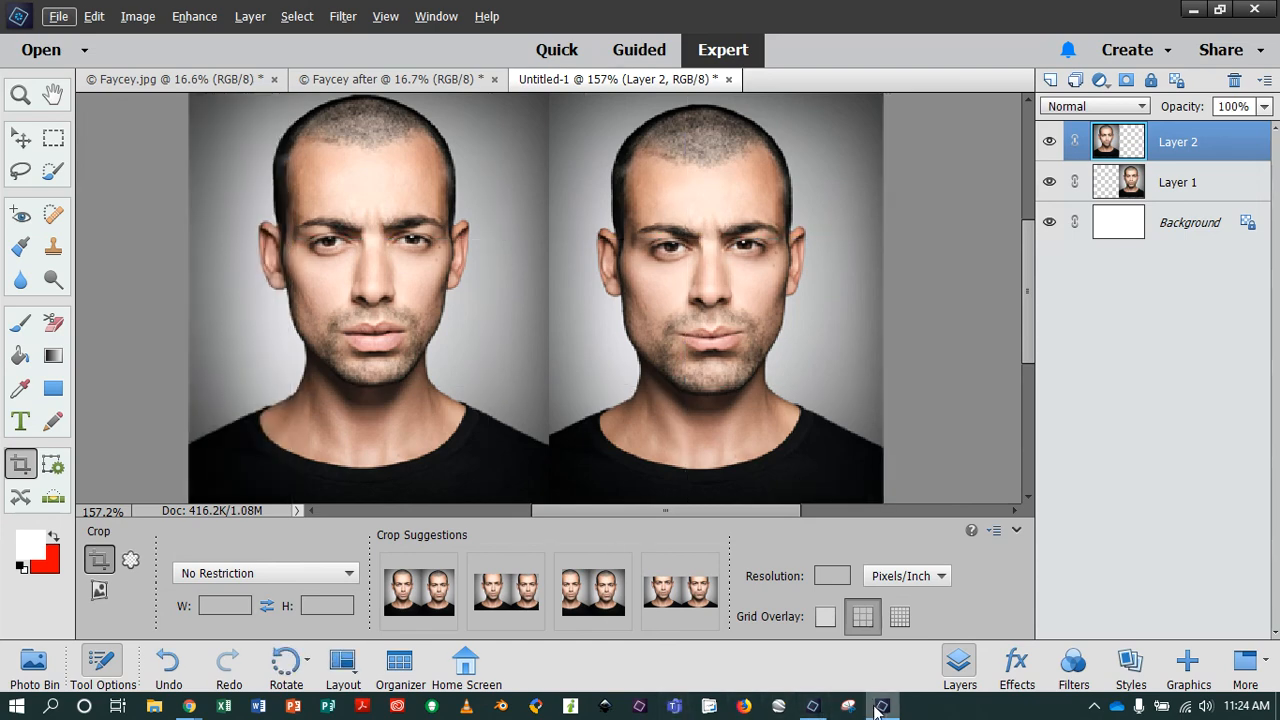
click(190, 707)
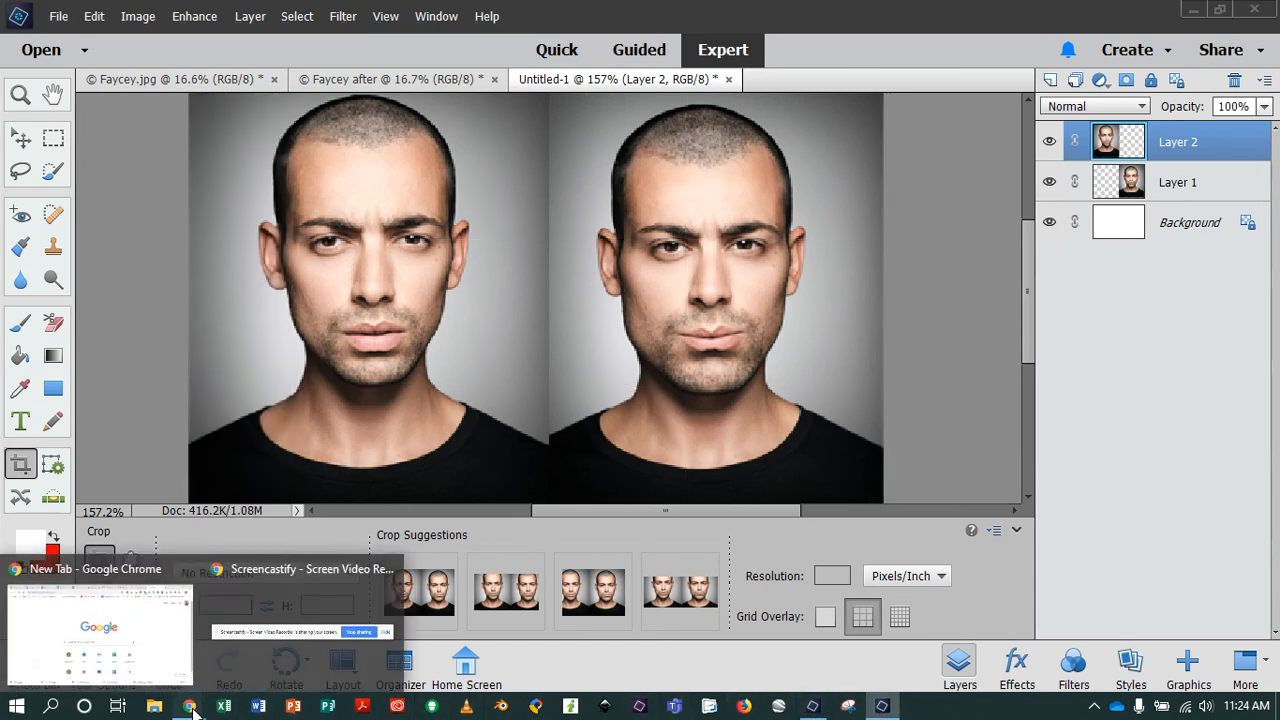
click(318, 638)
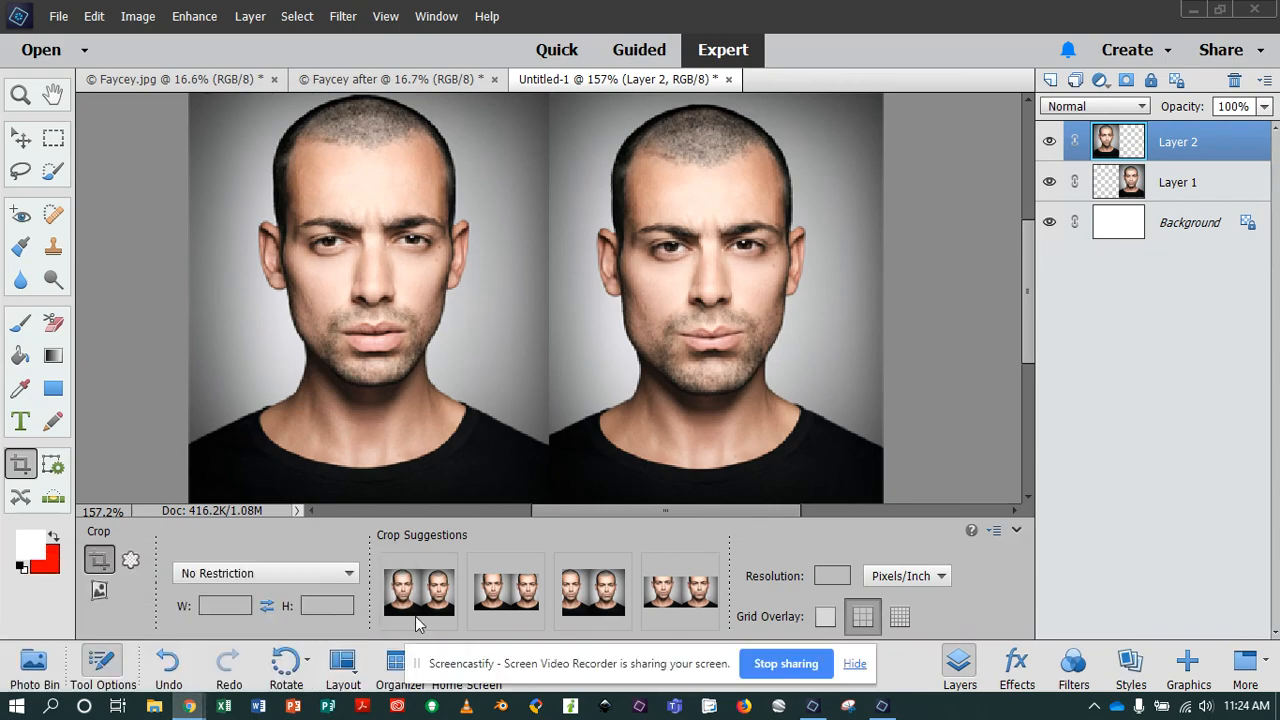